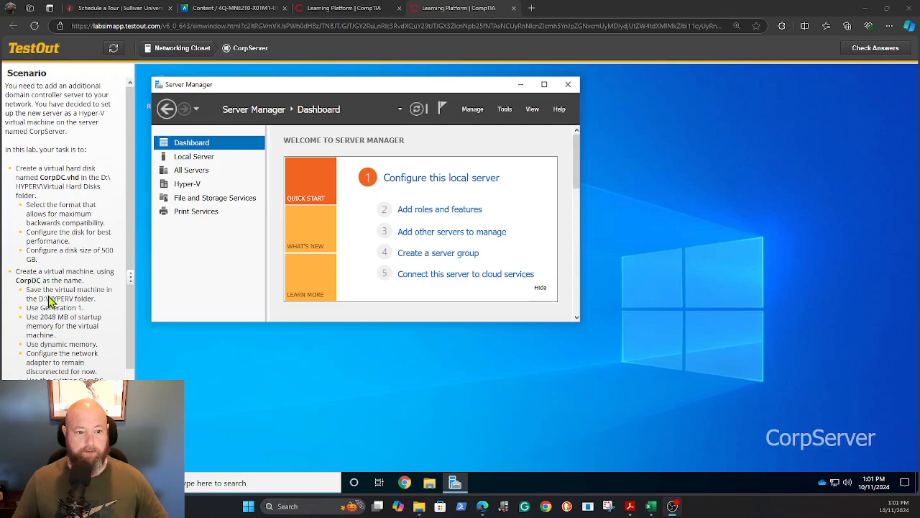
# - Read through the lab scenario's tasks for the virtual hard disk, virtual machine, internal switch and machine settings
pyautogui.scroll(-2, 49, 300)
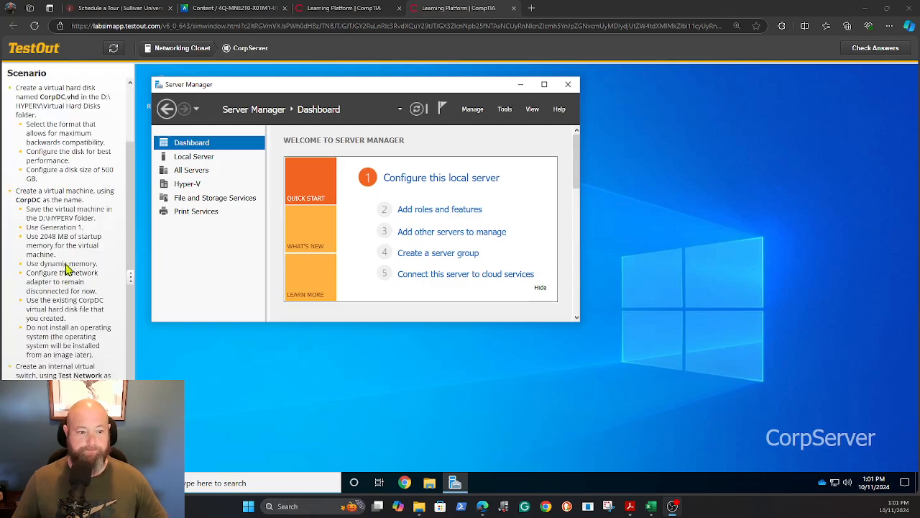
pyautogui.scroll(-2, 65, 277)
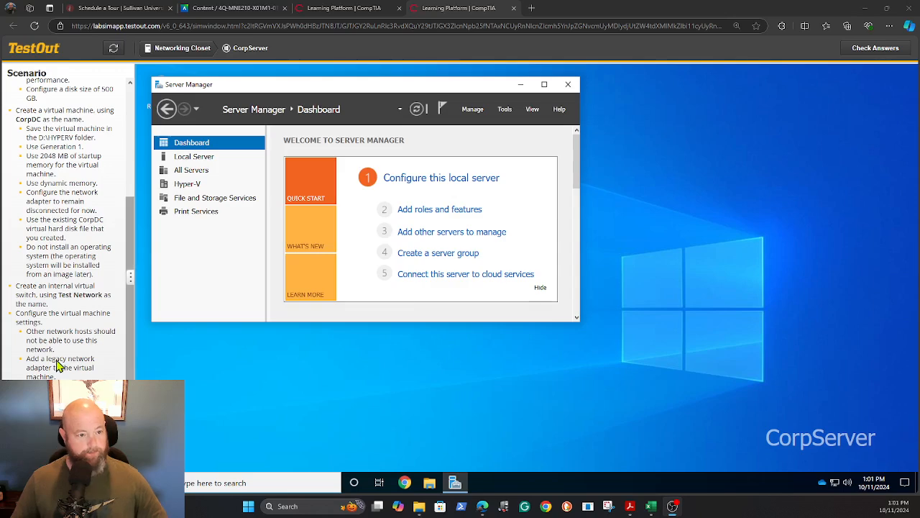
pyautogui.scroll(5, 59, 366)
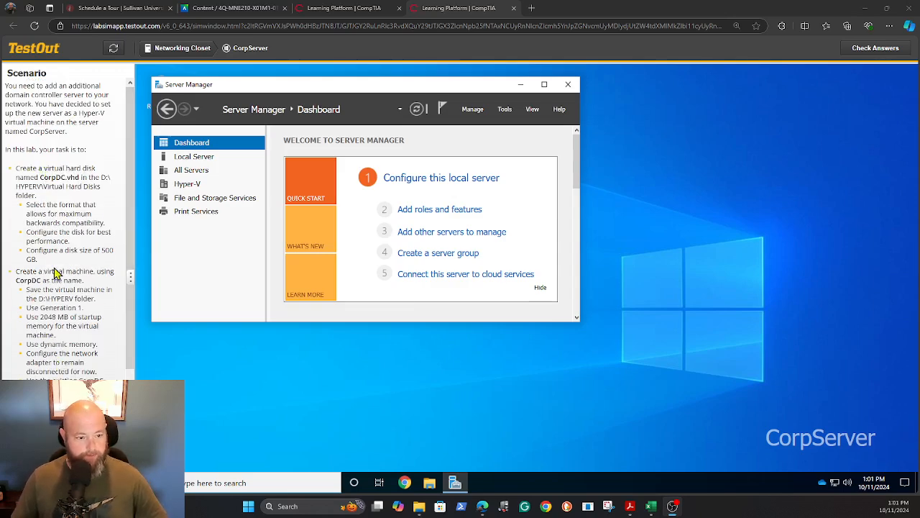
pyautogui.scroll(-3, 58, 361)
pyautogui.scroll(3, 57, 361)
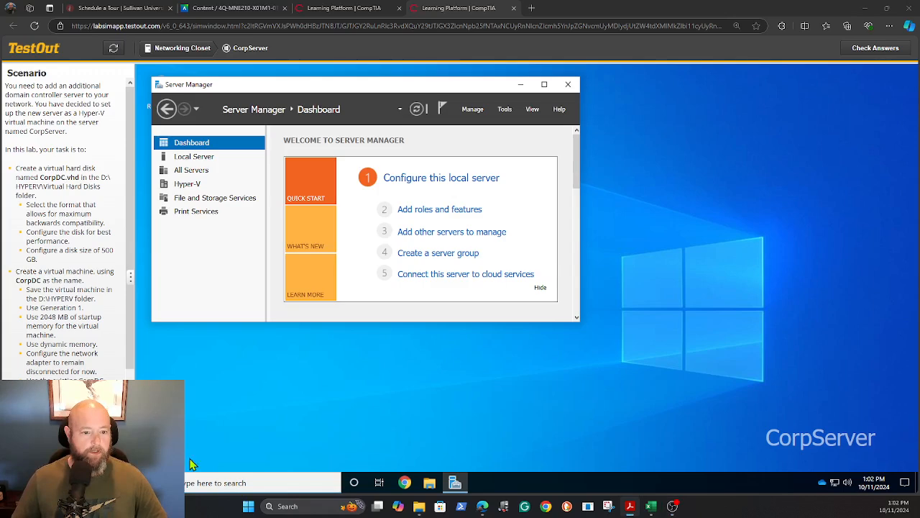
# - Search the CorpServer machine for "hyper" and open Hyper-V Manager
pyautogui.click(199, 484)
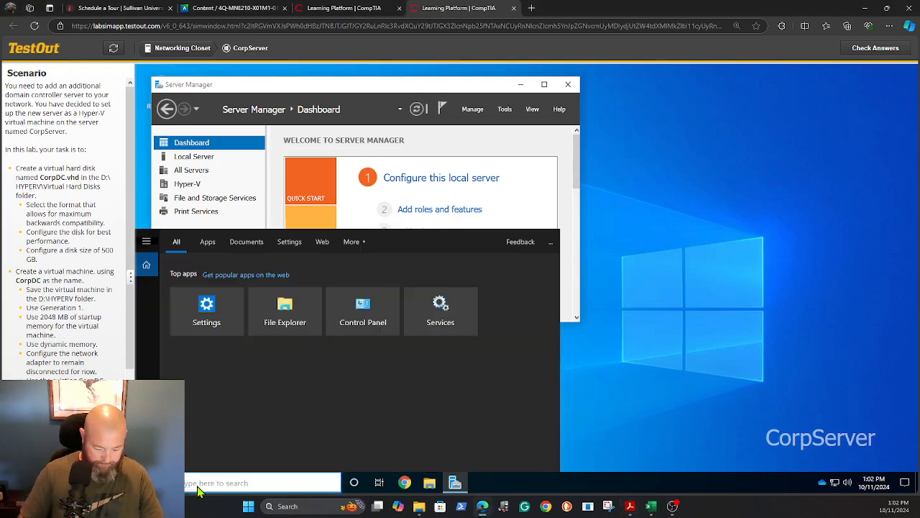
pyautogui.write('hyper')
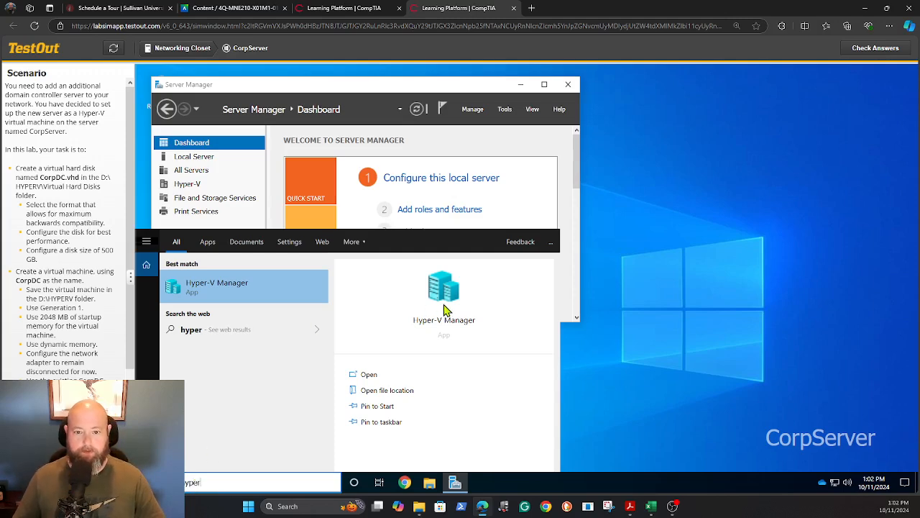
pyautogui.click(367, 374)
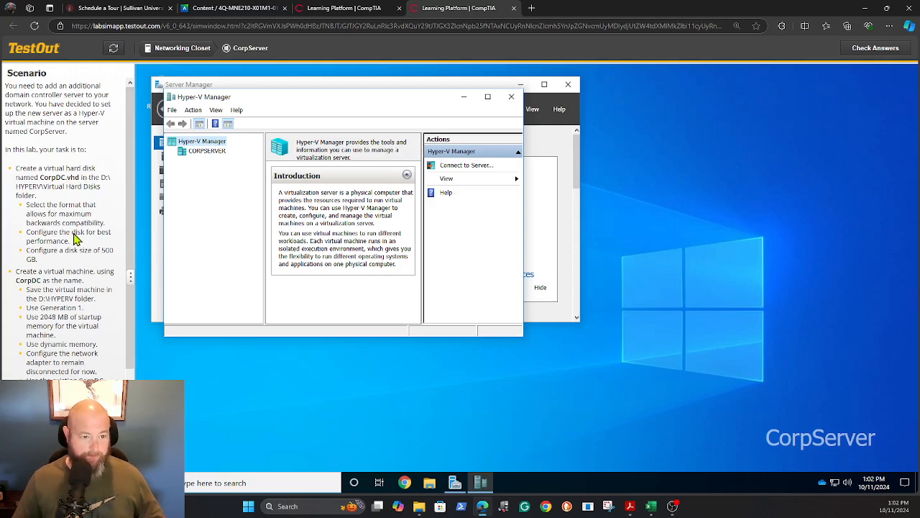
# - Start a new virtual hard disk on CORPSERVER, choosing the VHD format and the fixed size type
pyautogui.scroll(-3, 77, 239)
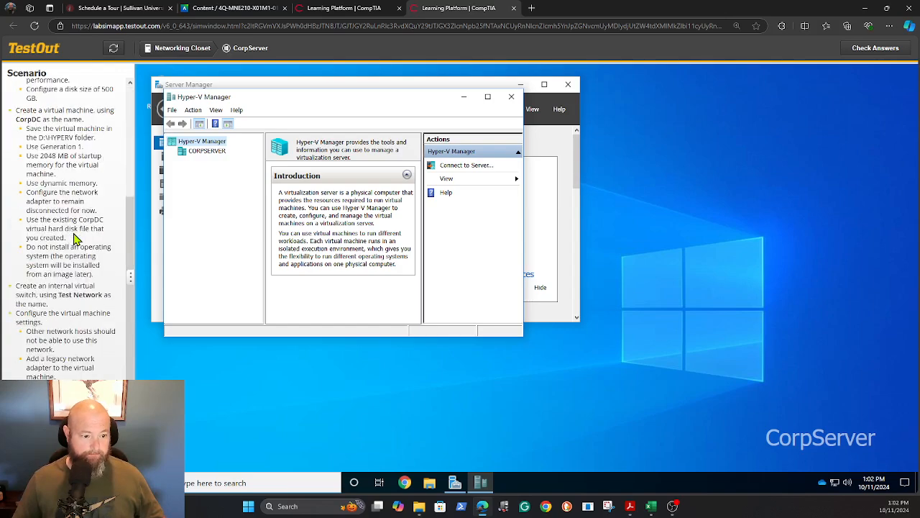
pyautogui.scroll(3, 77, 239)
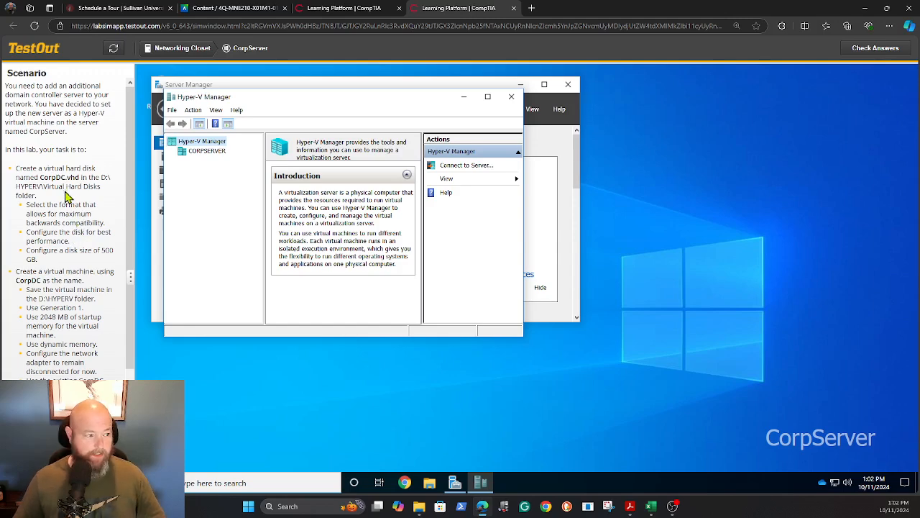
pyautogui.click(207, 155)
pyautogui.rightClick(207, 155)
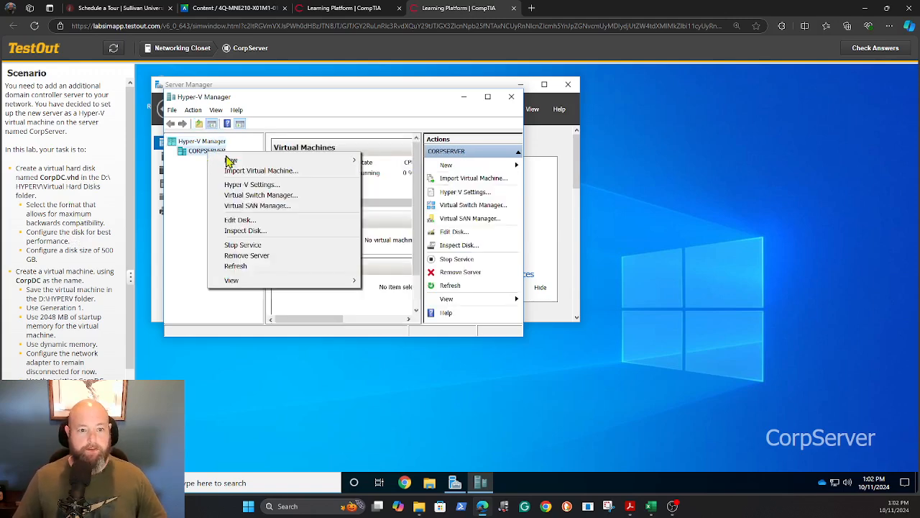
pyautogui.moveTo(251, 167)
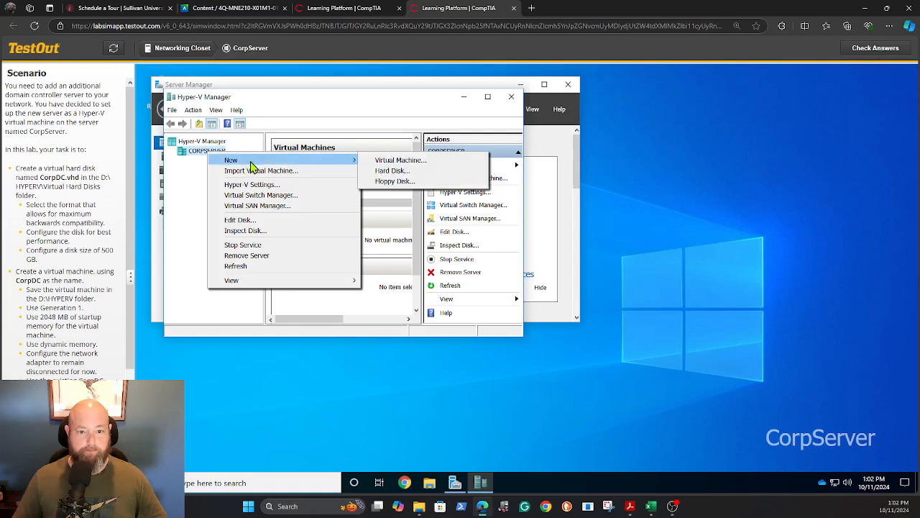
pyautogui.click(388, 172)
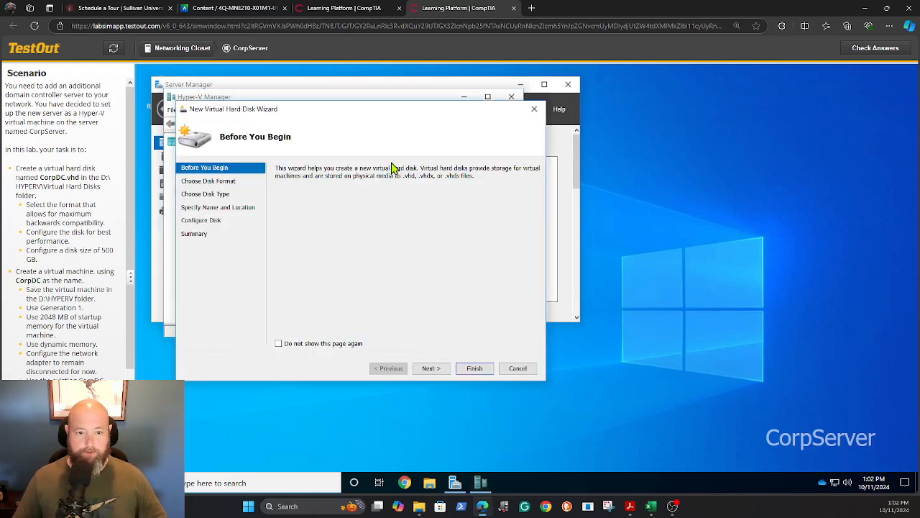
pyautogui.click(426, 370)
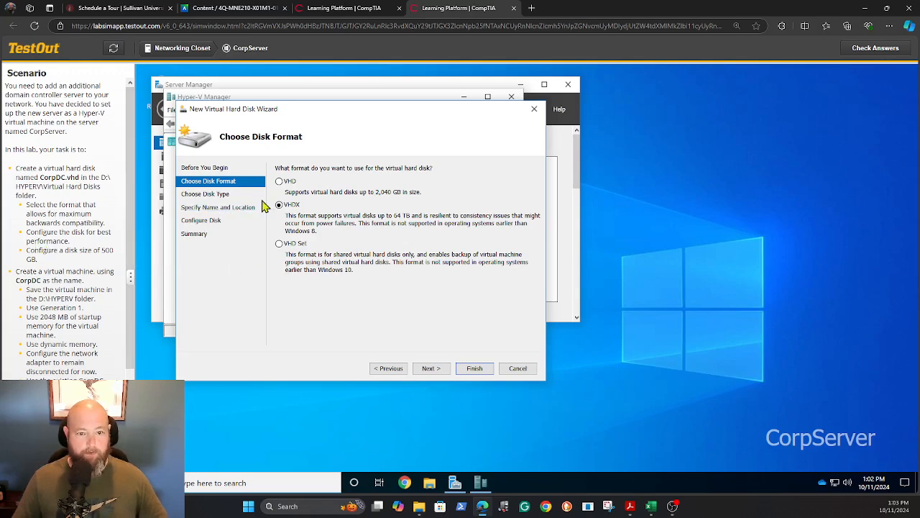
pyautogui.click(279, 181)
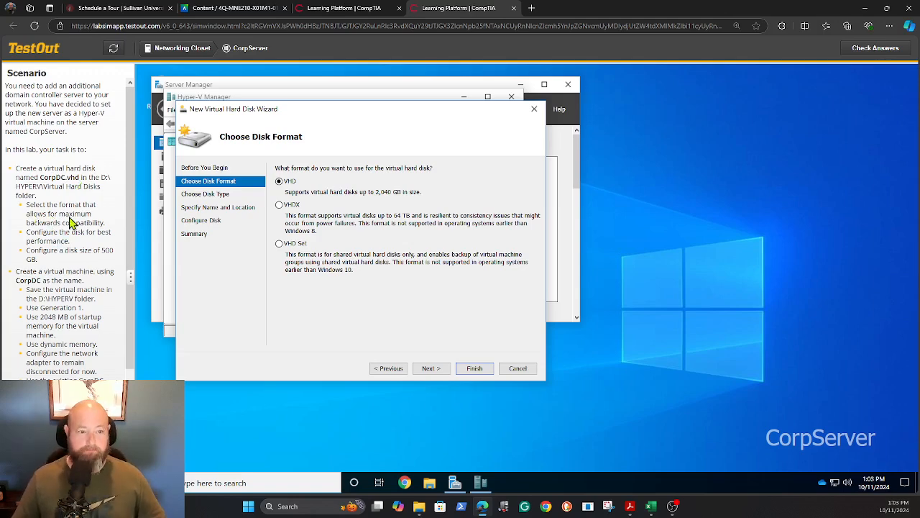
pyautogui.click(431, 369)
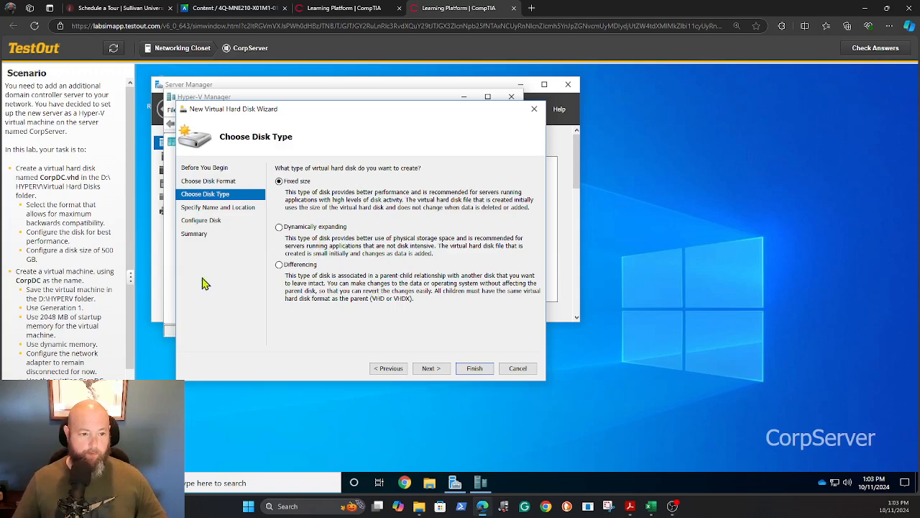
pyautogui.click(428, 369)
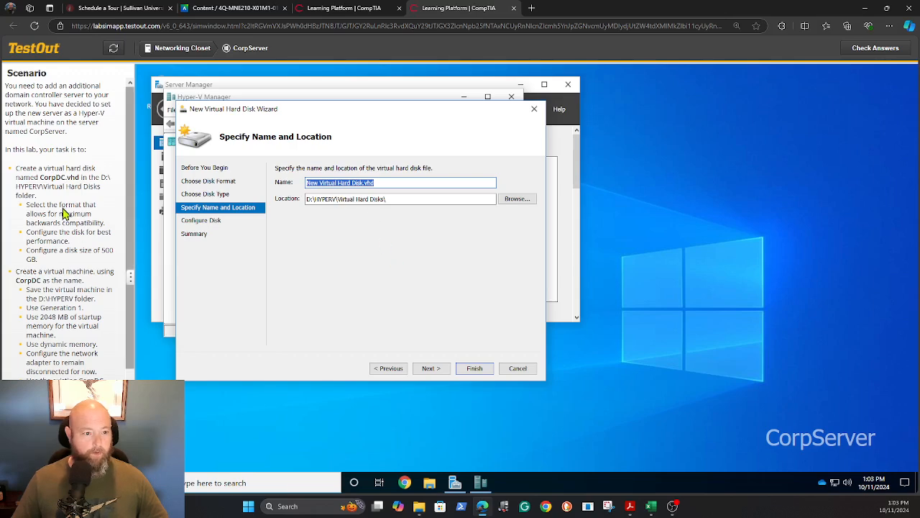
# - Name the virtual hard disk CorpDC.vhd, copying the name from the scenario, and keep its location as D:\HYPERV\Virtual Hard Disks\
pyautogui.moveTo(41, 180); pyautogui.dragTo(78, 185)
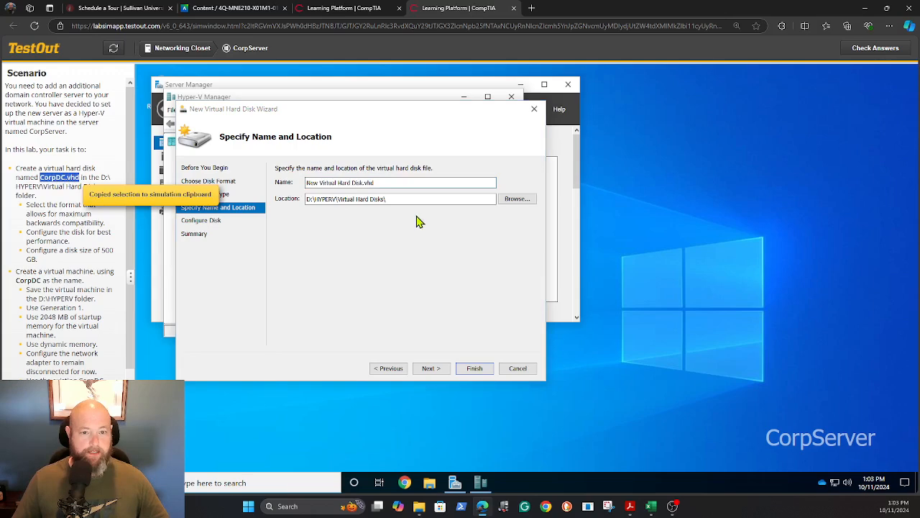
pyautogui.click(388, 183)
pyautogui.moveTo(389, 183); pyautogui.dragTo(305, 189)
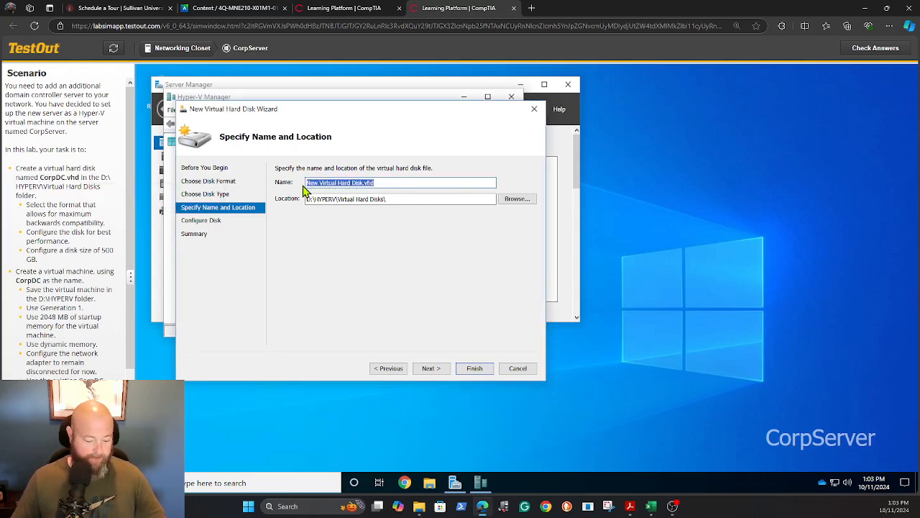
pyautogui.hotkey('ctrl', 'v')
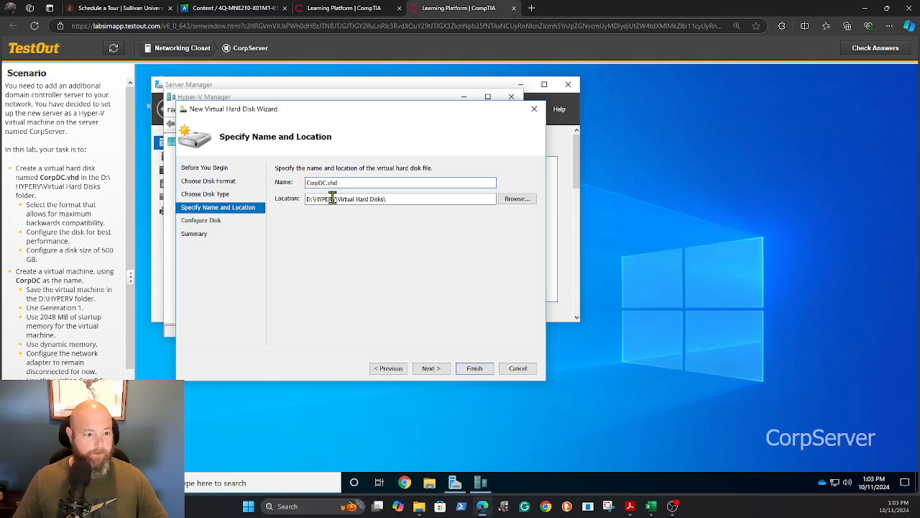
pyautogui.click(429, 369)
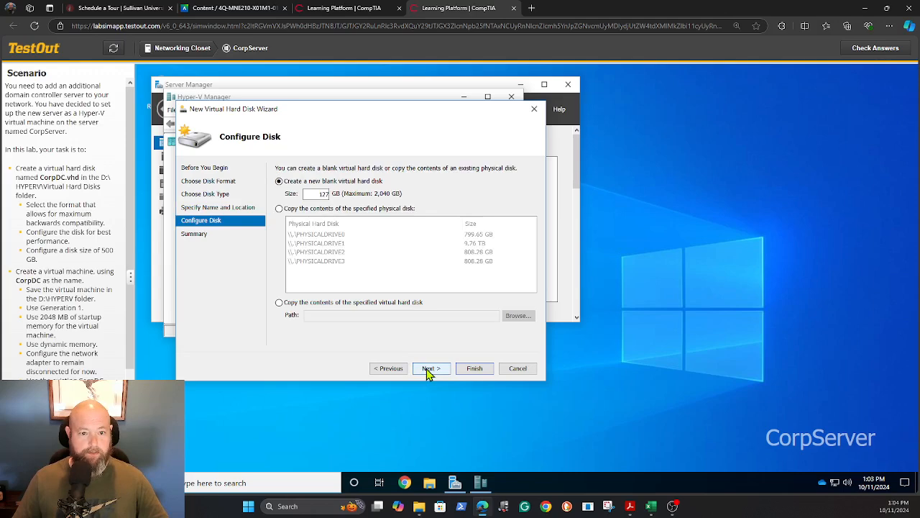
# - Set the new blank virtual hard disk's size to 500 GB and complete the wizard to create it
pyautogui.doubleClick(324, 194)
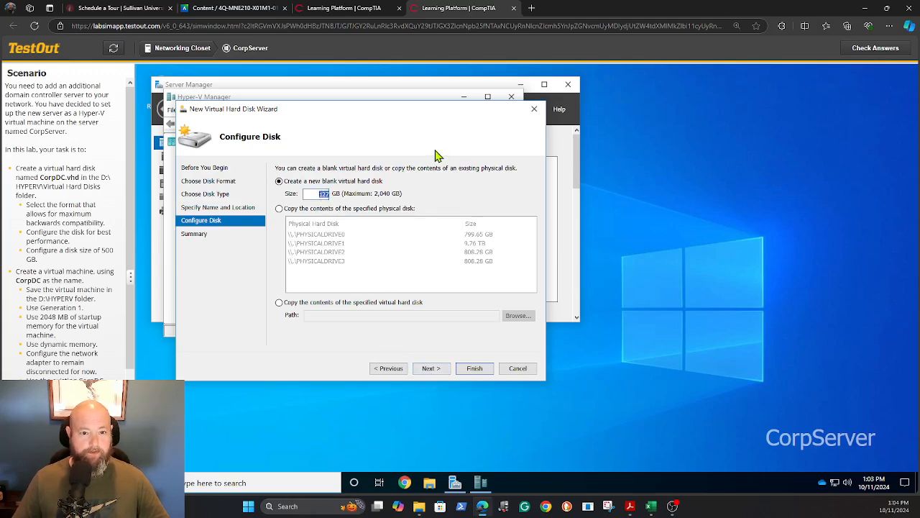
pyautogui.write('500')
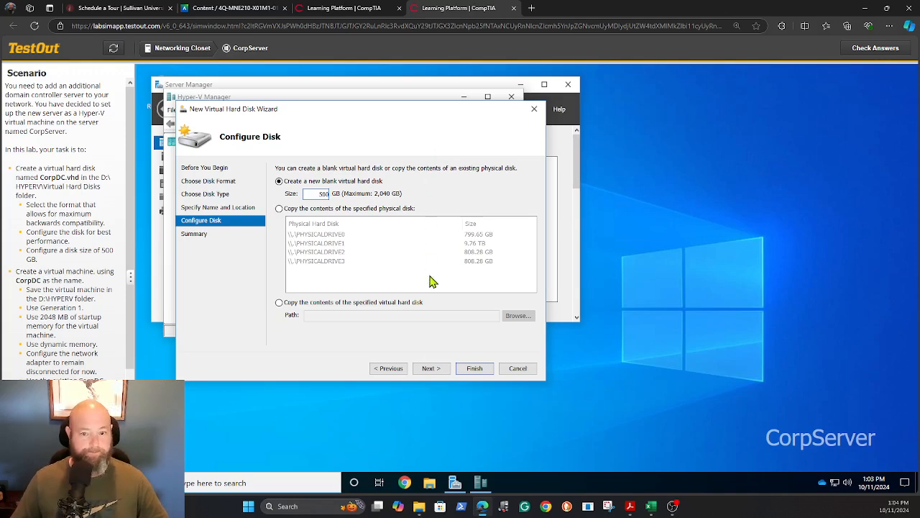
pyautogui.click(431, 369)
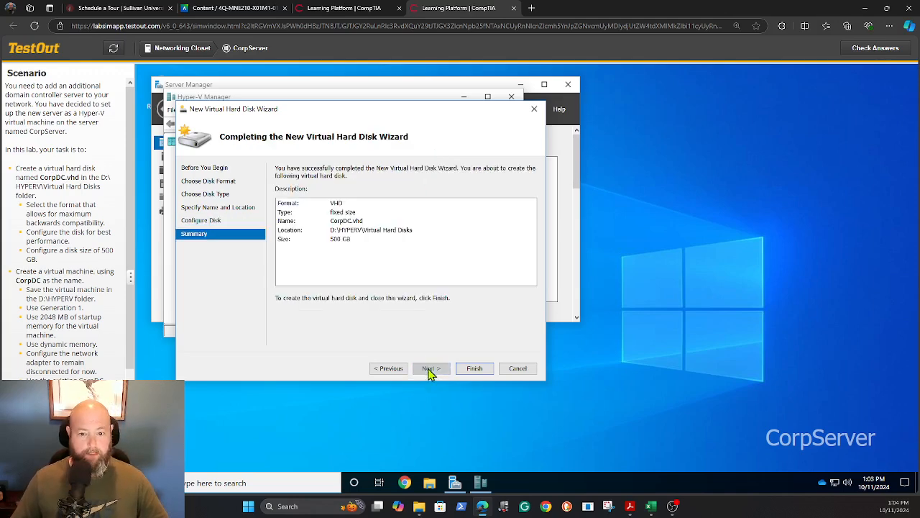
pyautogui.click(475, 369)
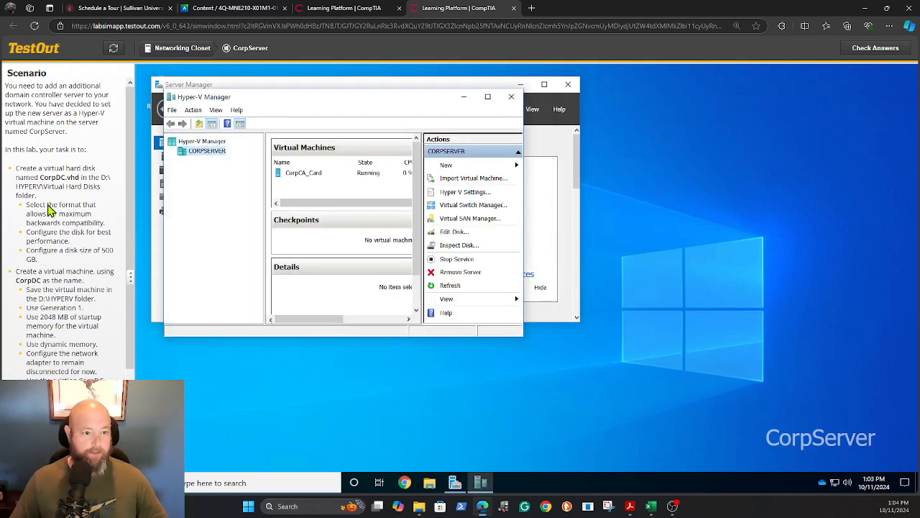
# - Check the lab answers for the completed task, and return to the lab to keep working
pyautogui.click(876, 49)
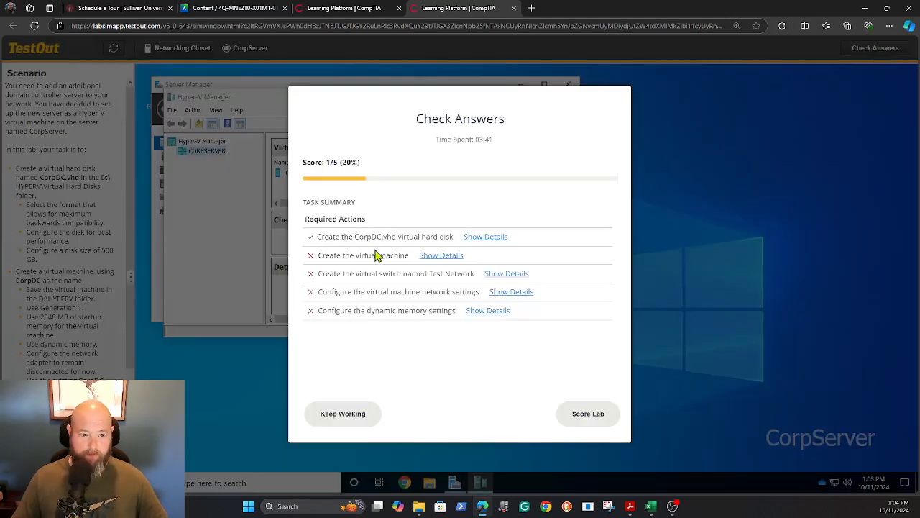
pyautogui.click(332, 421)
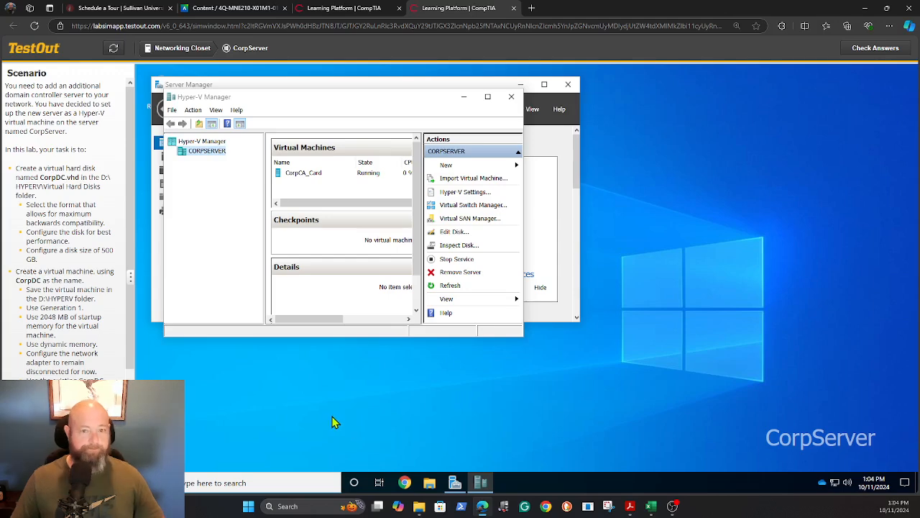
# - Start a new virtual machine on CORPSERVER, naming it CorpDC and keeping the default D:\HYPERV\ location
pyautogui.scroll(-2, 29, 209)
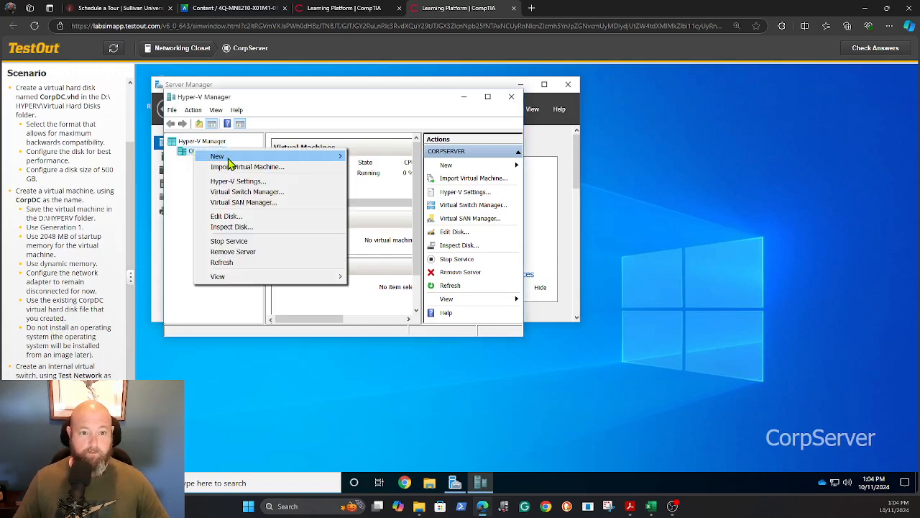
pyautogui.moveTo(228, 157)
pyautogui.click(386, 156)
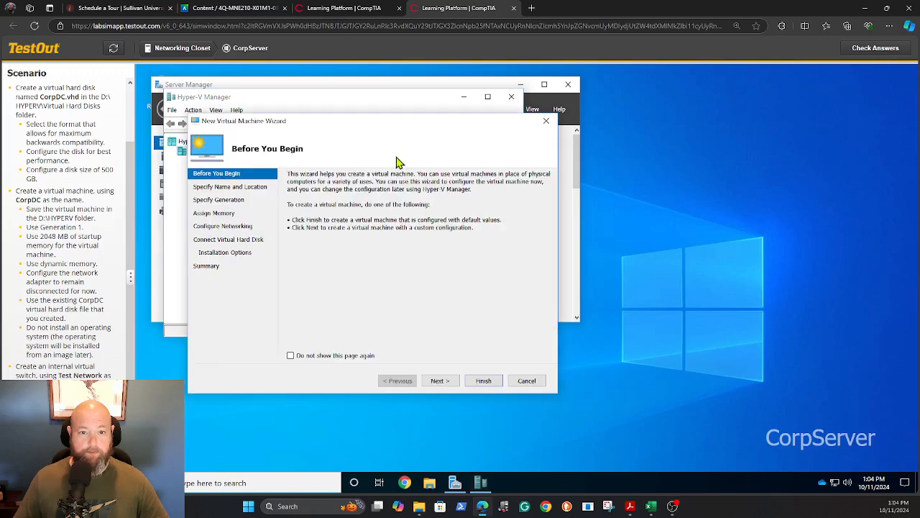
pyautogui.click(437, 381)
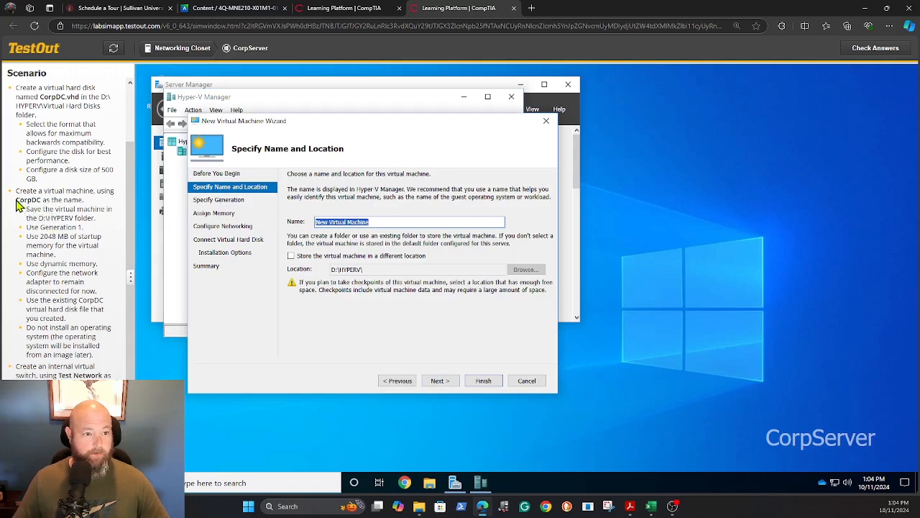
pyautogui.moveTo(17, 201); pyautogui.dragTo(41, 202)
pyautogui.hotkey('ctrl', 'c')
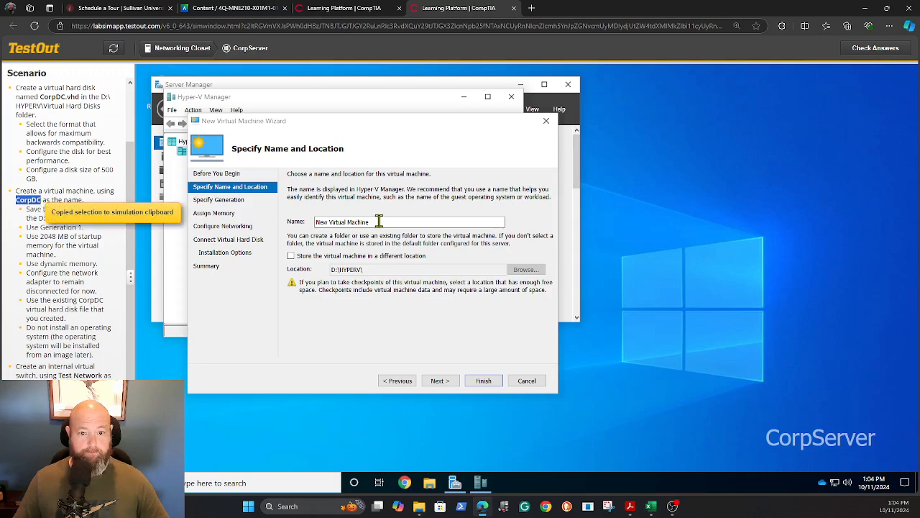
pyautogui.moveTo(379, 221); pyautogui.dragTo(314, 222)
pyautogui.hotkey('ctrl', 'v')
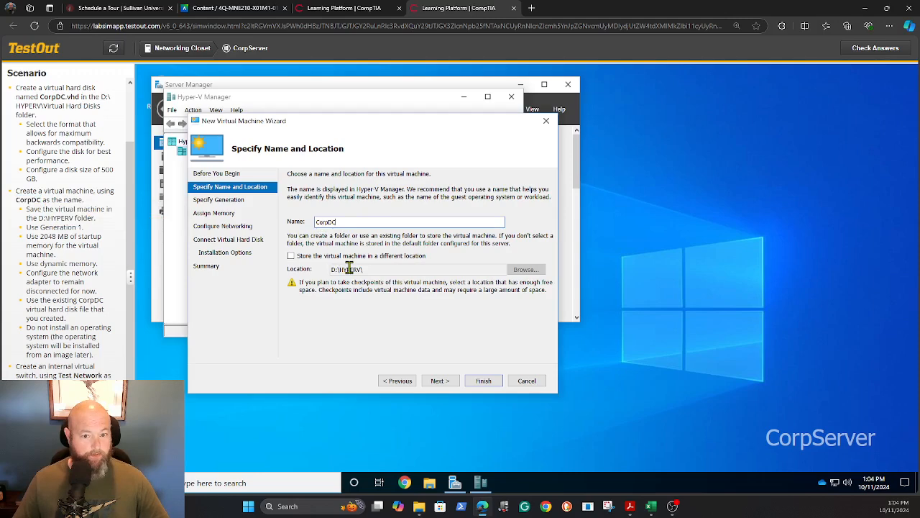
pyautogui.click(438, 383)
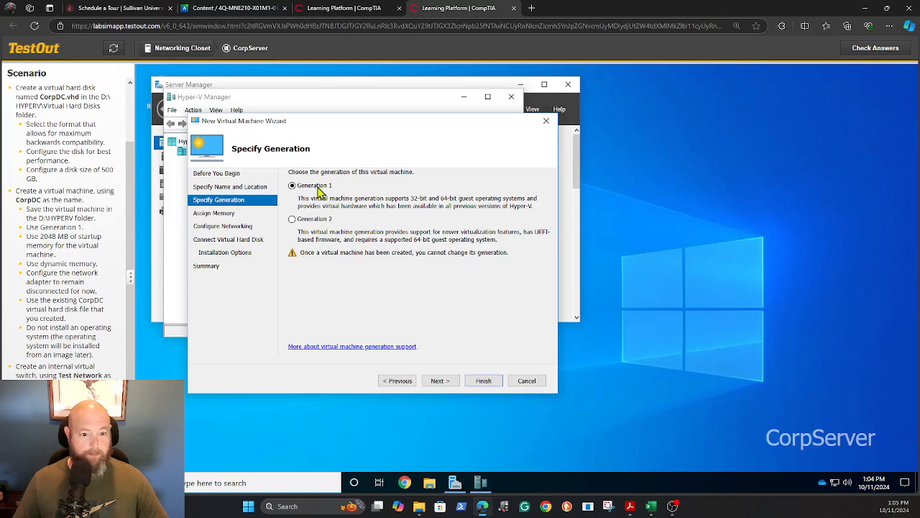
# - Keep the virtual machine as Generation 1, and set its startup memory to 2048 MB with Dynamic Memory enabled
pyautogui.click(447, 383)
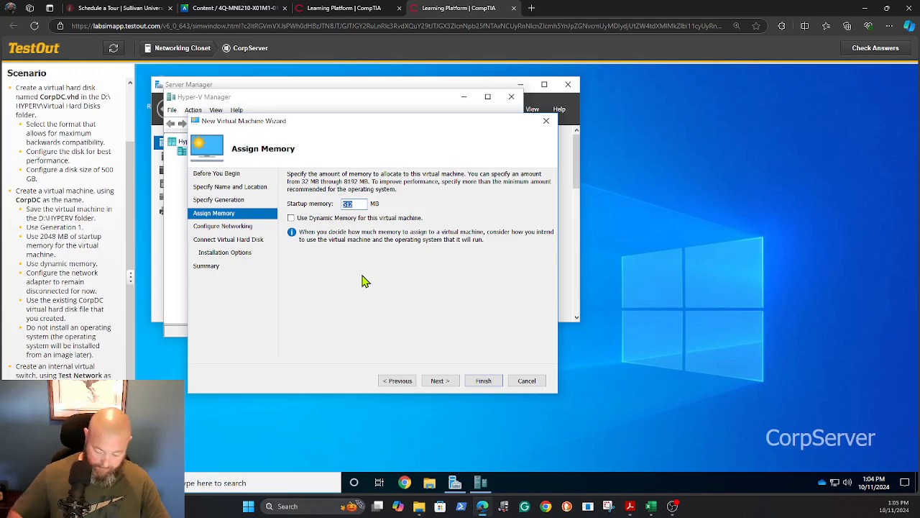
pyautogui.write('2048')
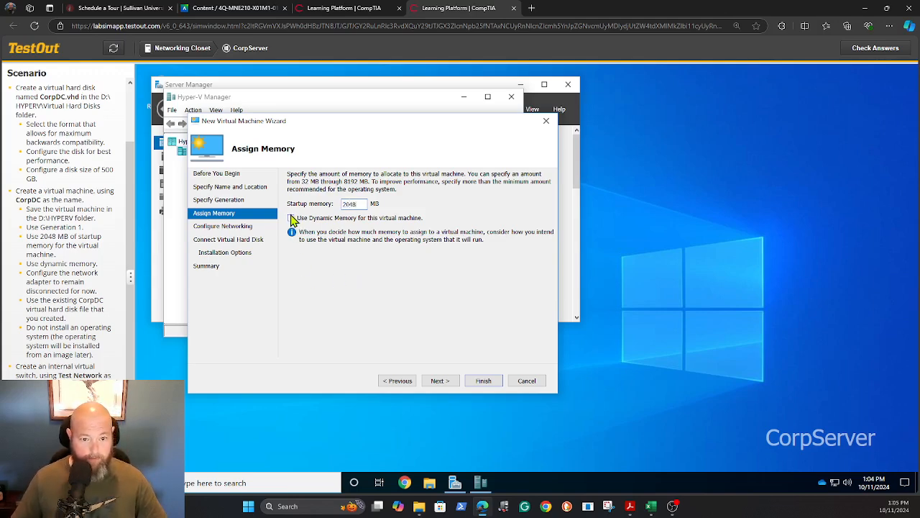
pyautogui.click(291, 217)
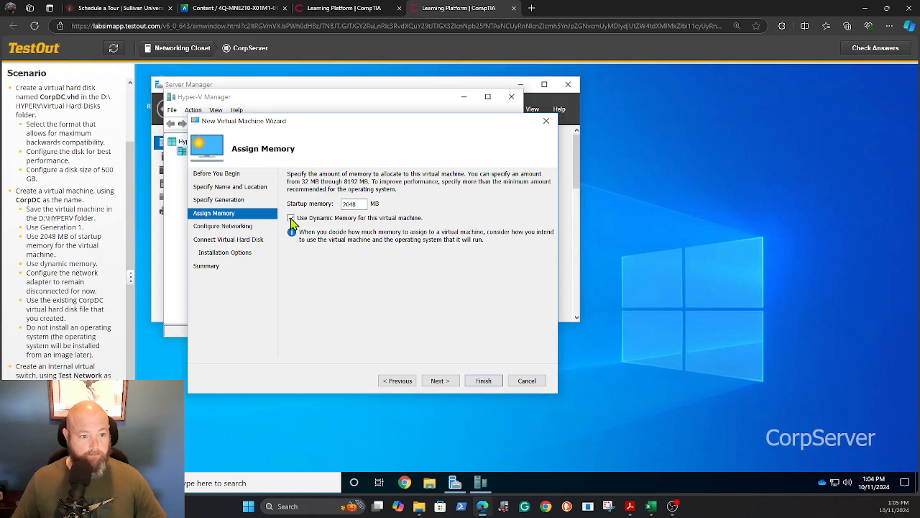
# - Create the virtual machine with its network adapter not connected and the existing CorpDC.vhd from D:\HYPERV\Virtual Hard Disks attached
pyautogui.click(439, 383)
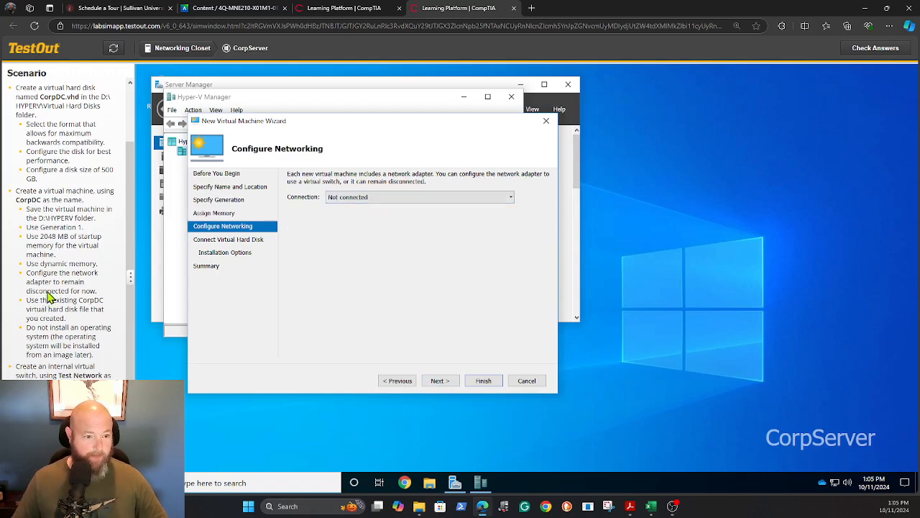
pyautogui.click(438, 381)
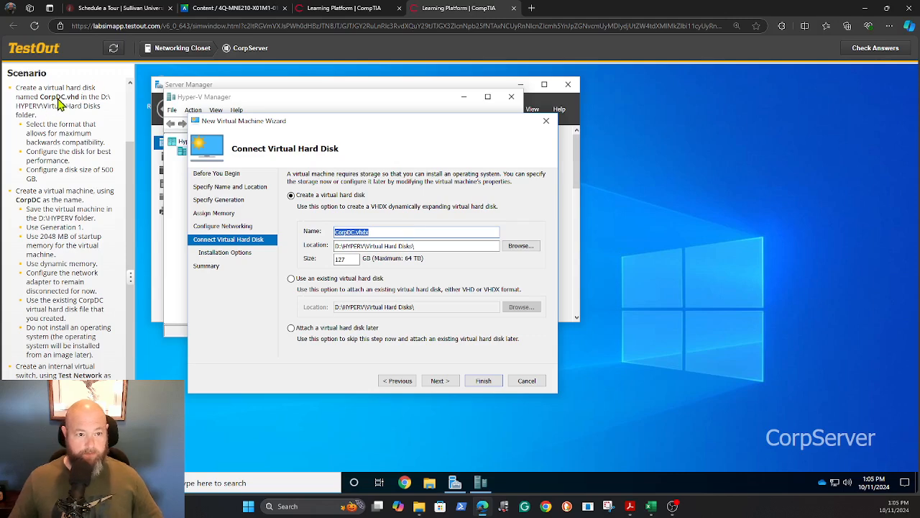
pyautogui.click(292, 279)
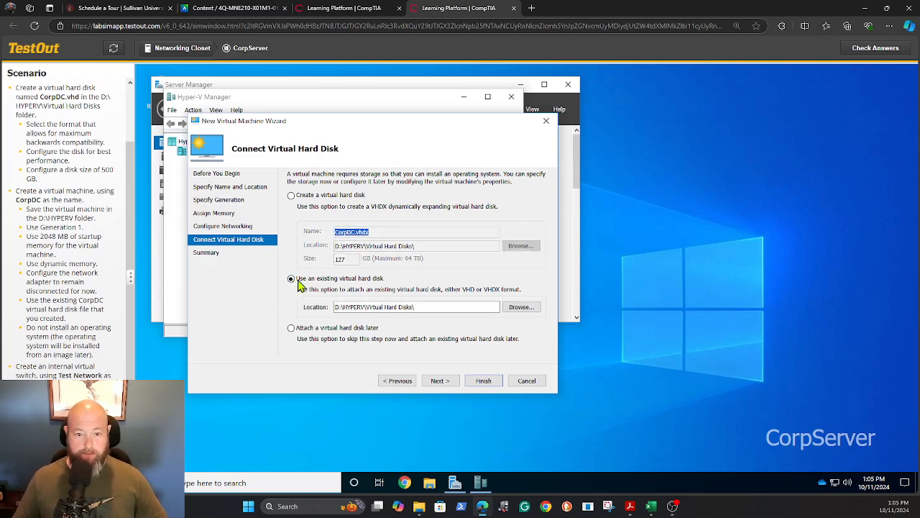
pyautogui.click(518, 310)
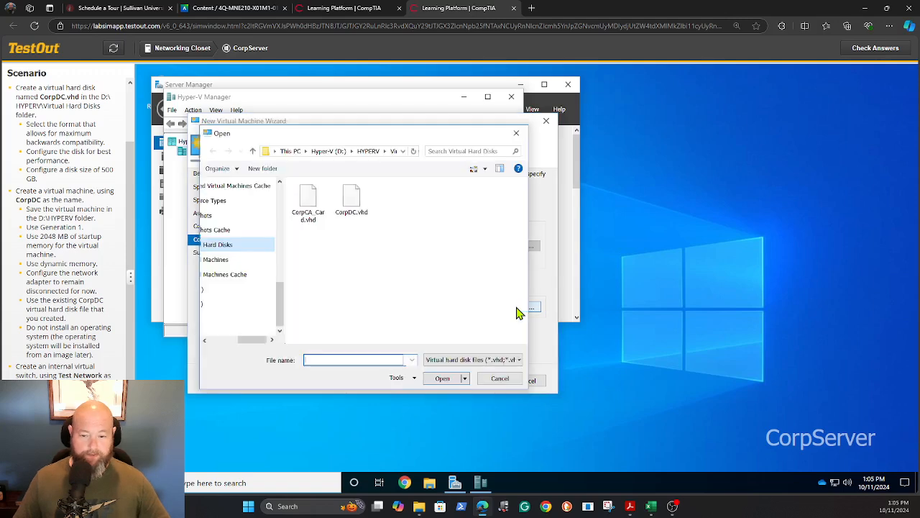
pyautogui.moveTo(253, 339); pyautogui.dragTo(225, 341)
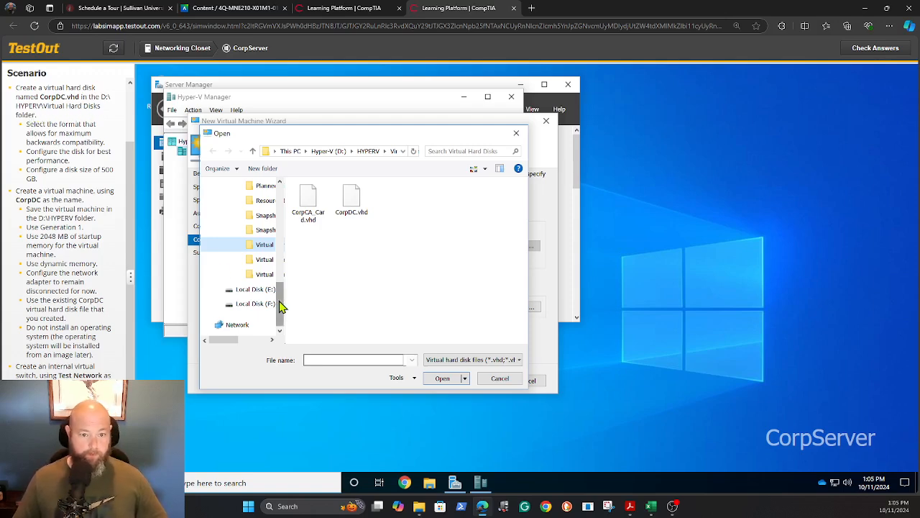
pyautogui.doubleClick(358, 203)
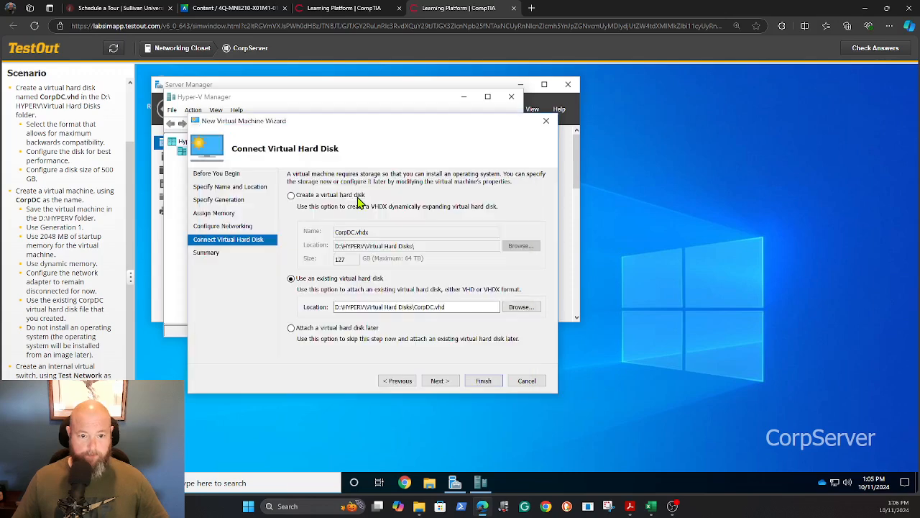
pyautogui.click(440, 383)
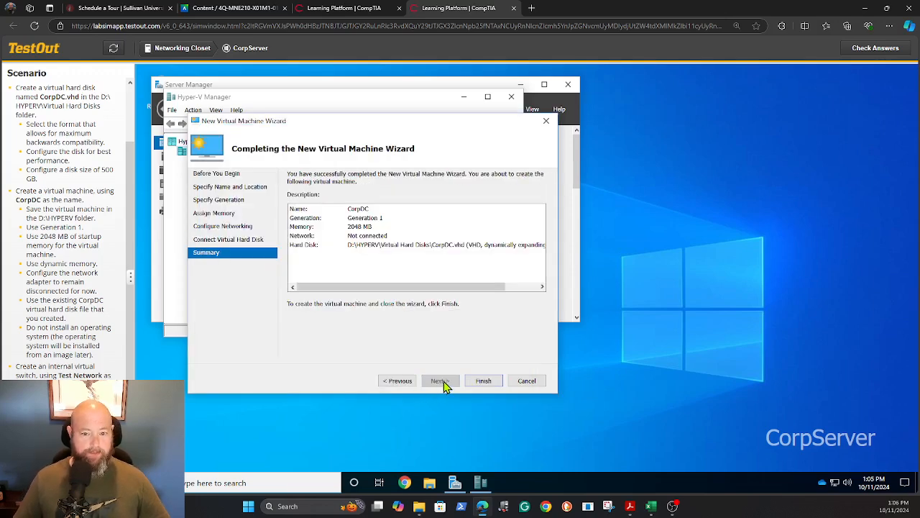
pyautogui.click(479, 382)
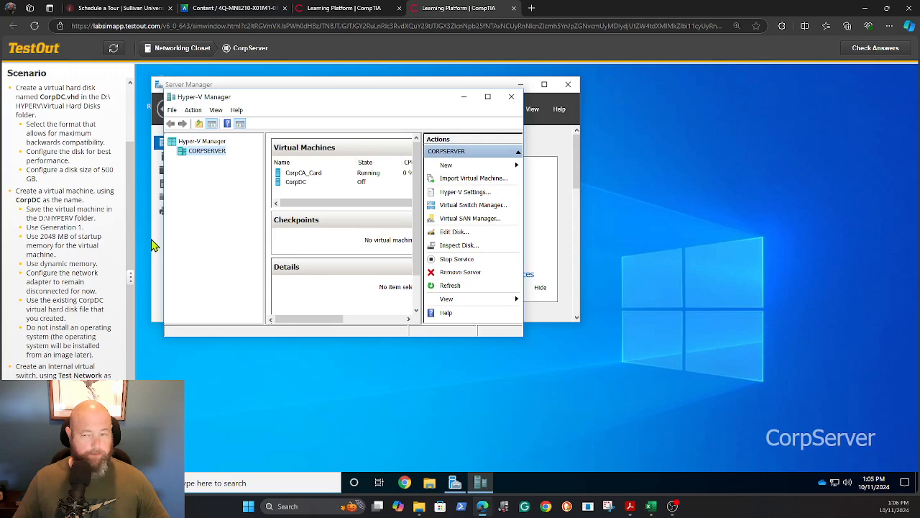
# - Check the lab answers, and return to the lab to read the scenario's virtual switch task
pyautogui.click(875, 48)
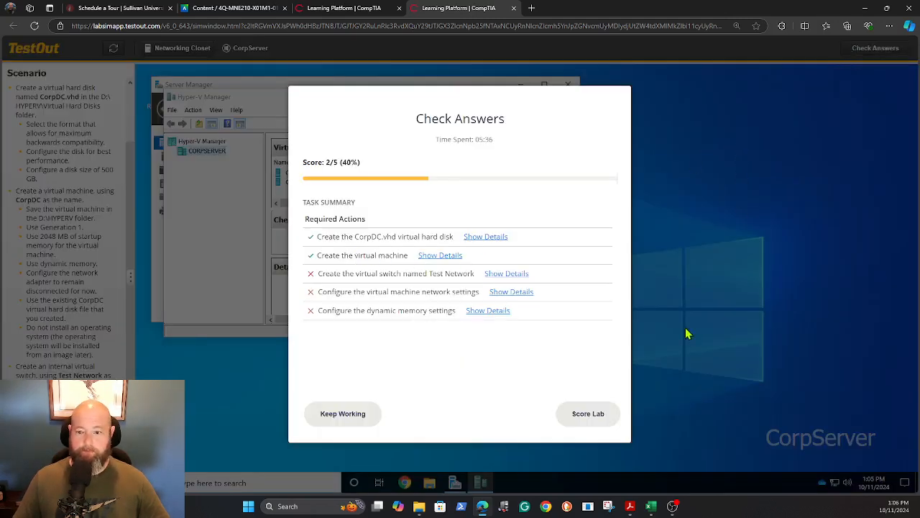
pyautogui.click(349, 424)
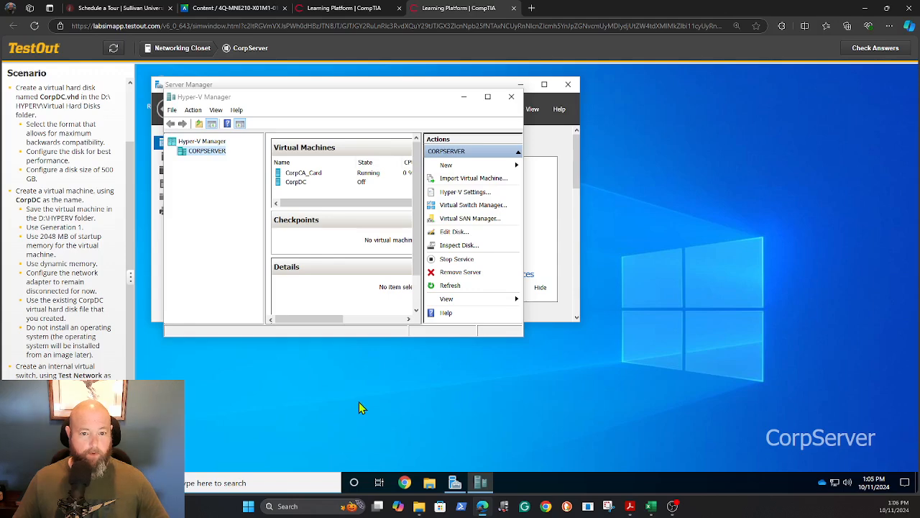
pyautogui.scroll(-3, 61, 328)
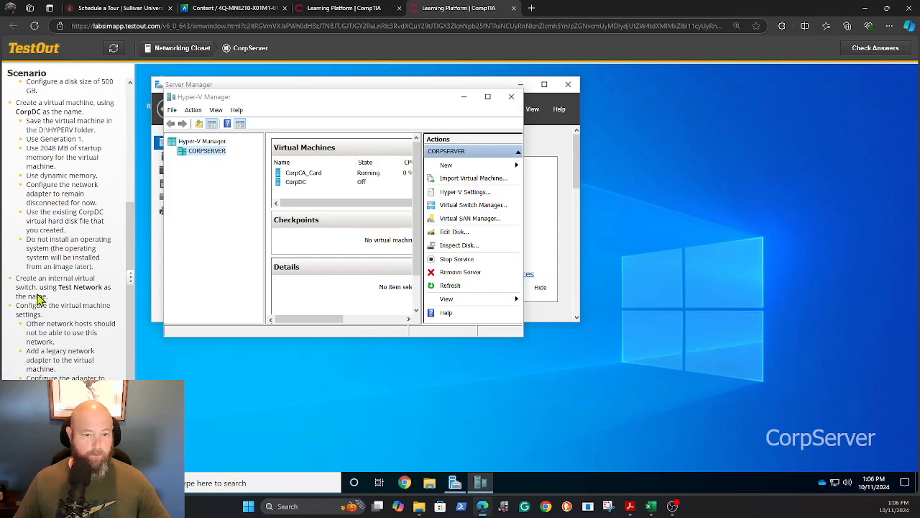
# - Create a new virtual switch of type Internal on CORPSERVER
pyautogui.rightClick(202, 155)
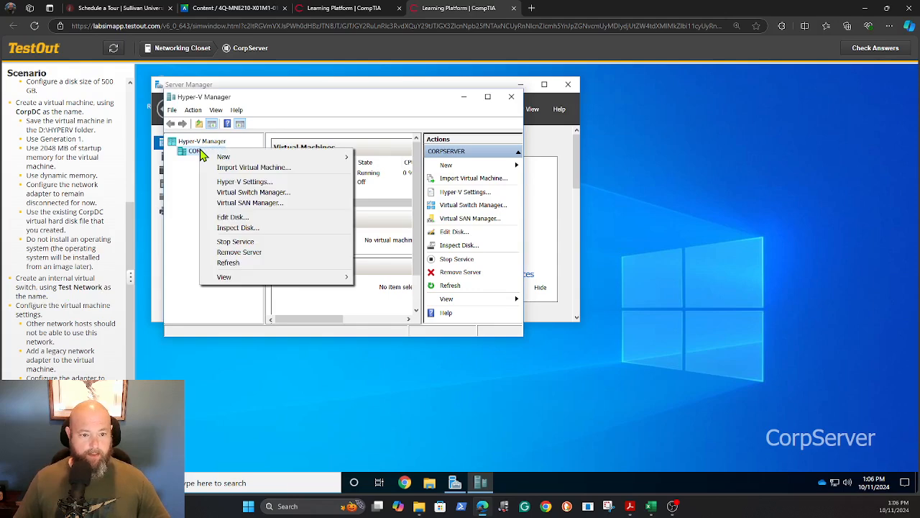
pyautogui.click(234, 194)
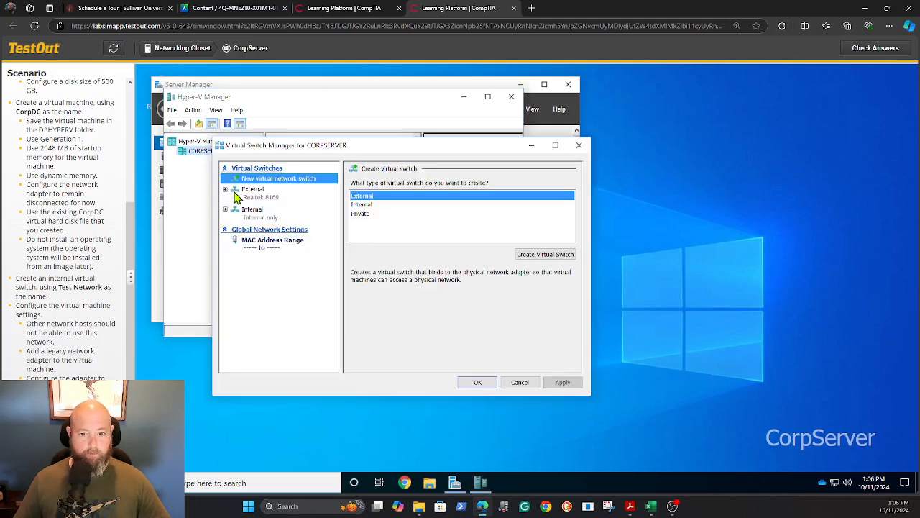
pyautogui.click(361, 206)
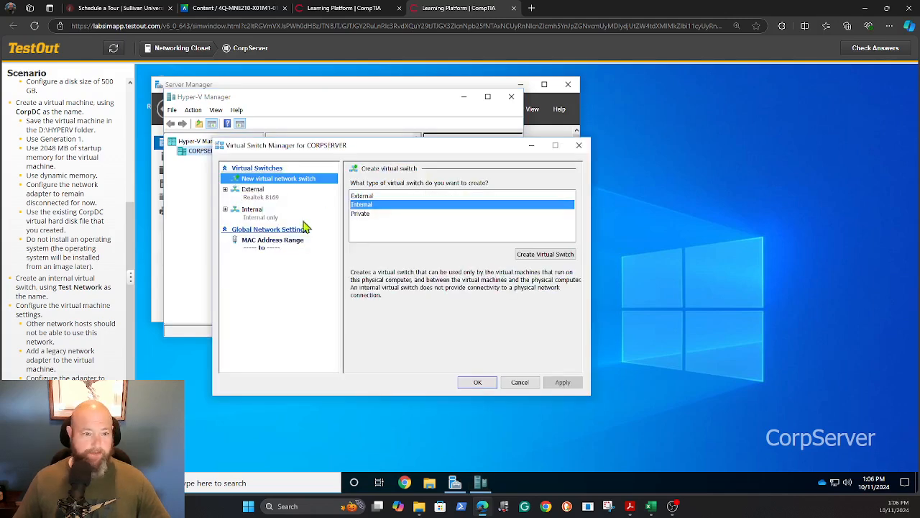
pyautogui.click(536, 255)
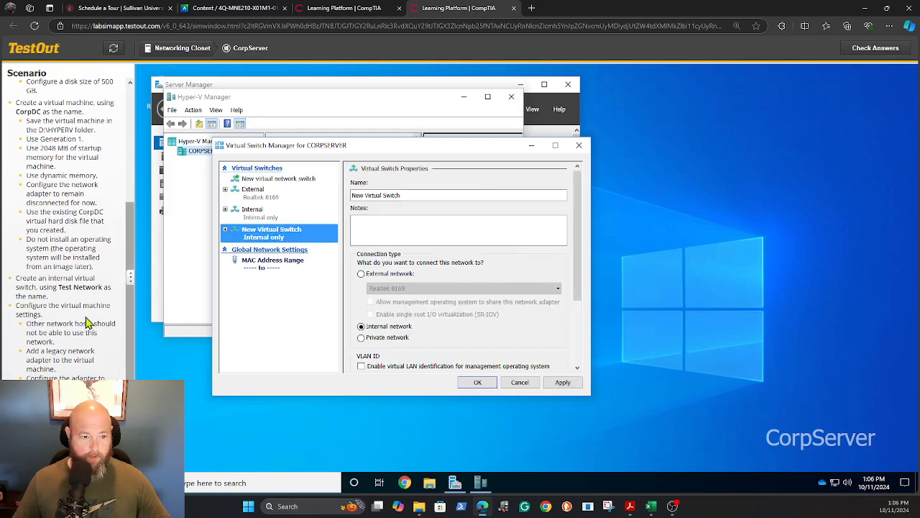
# - Name the new internal switch Test Network, using the name from the scenario, and save the switch configuration
pyautogui.moveTo(59, 287); pyautogui.dragTo(103, 293)
pyautogui.hotkey('ctrl', 'c')
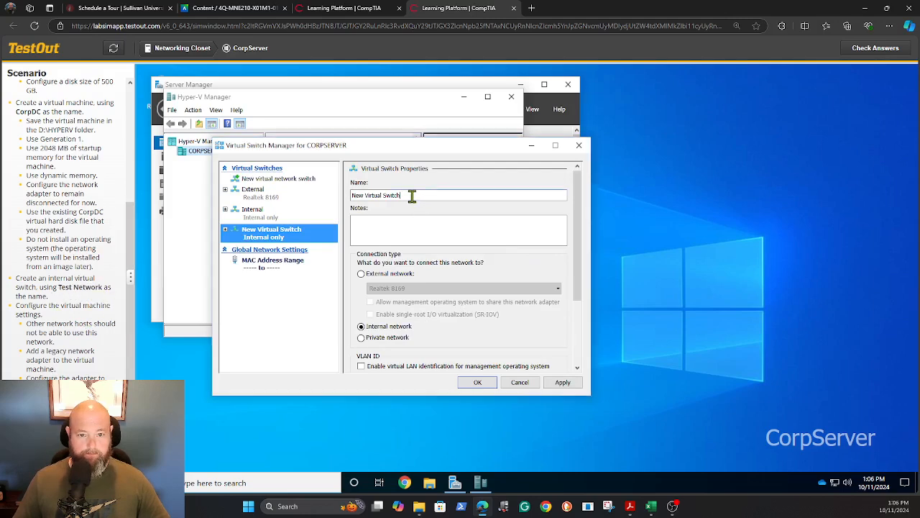
pyautogui.moveTo(410, 197); pyautogui.dragTo(352, 197)
pyautogui.hotkey('ctrl', 'v')
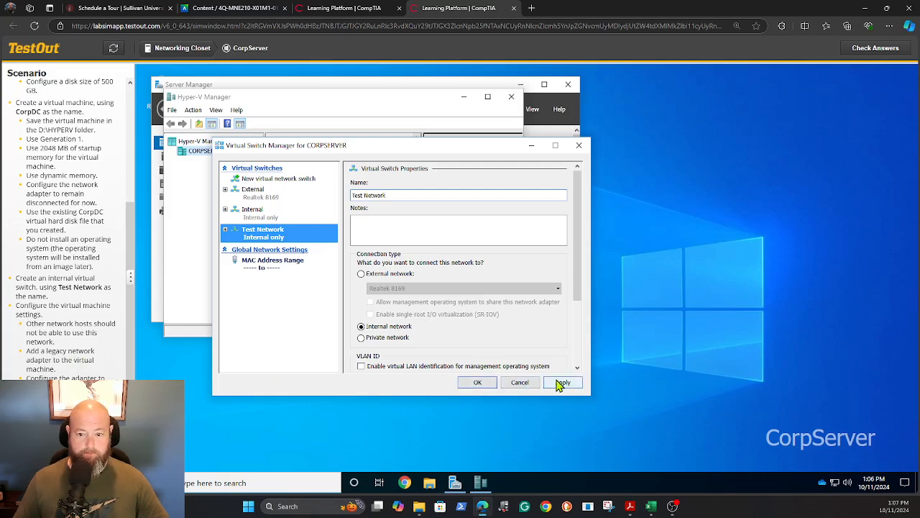
pyautogui.click(484, 383)
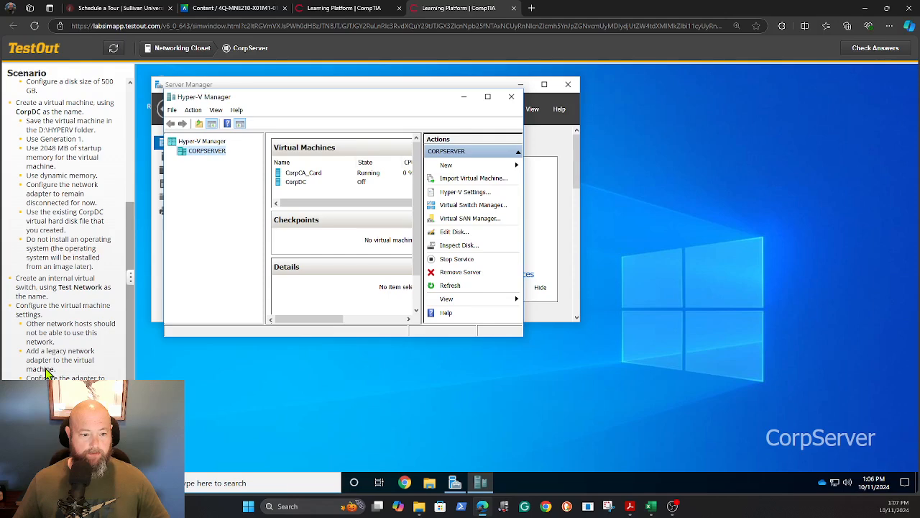
# - Add a Legacy Network Adapter to the CorpDC virtual machine and connect it to the Test Network virtual switch
pyautogui.rightClick(293, 188)
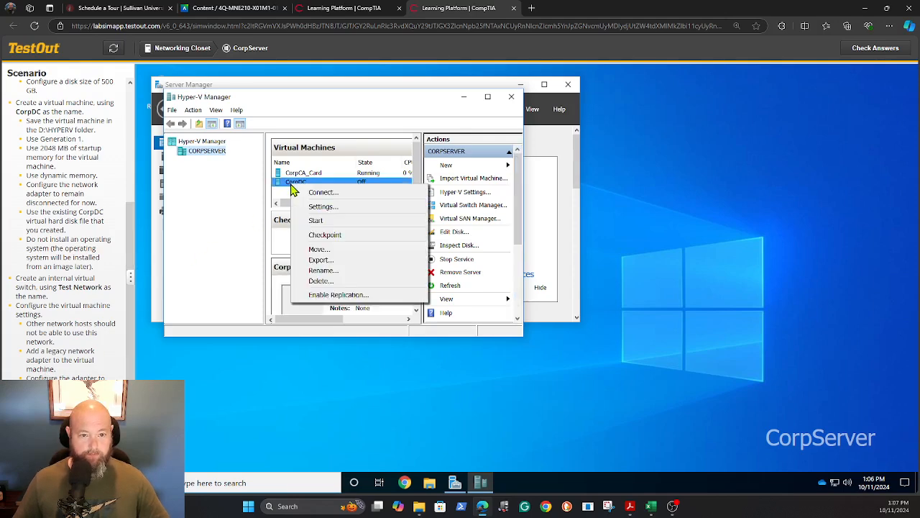
pyautogui.click(316, 207)
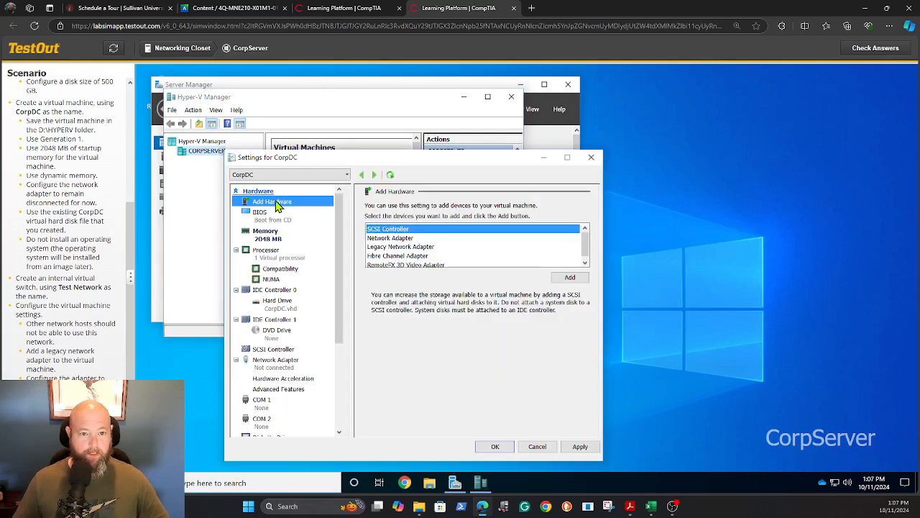
pyautogui.click(410, 247)
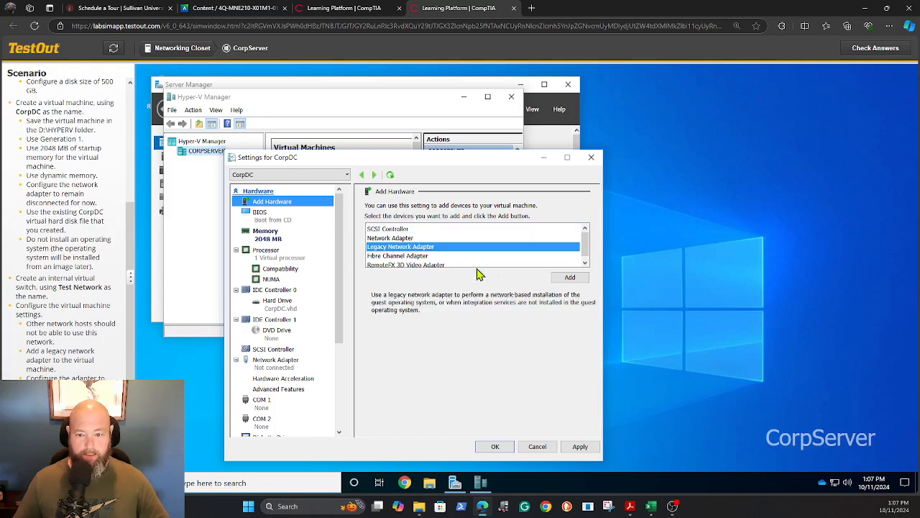
pyautogui.click(573, 278)
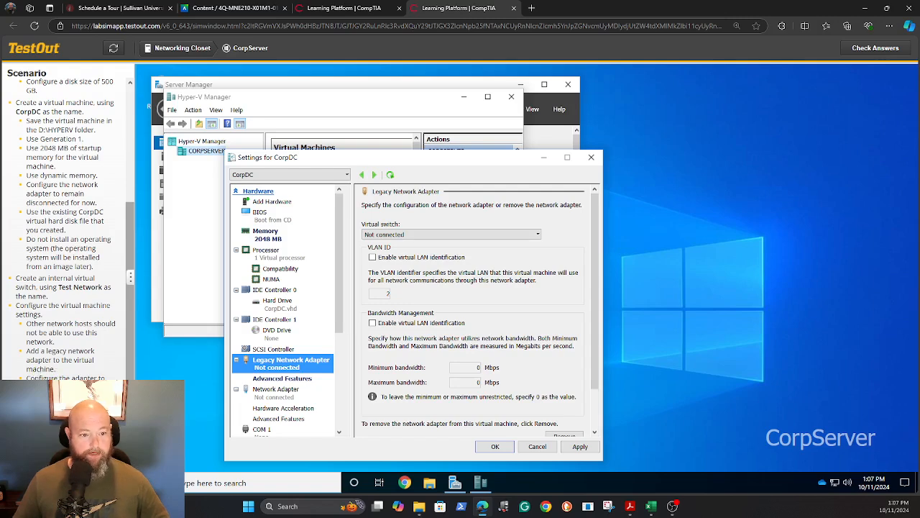
pyautogui.click(541, 238)
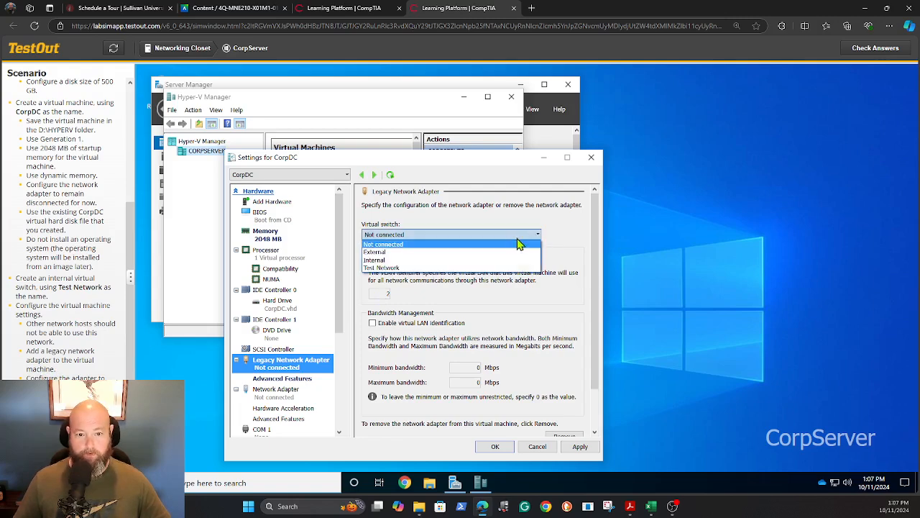
pyautogui.click(382, 268)
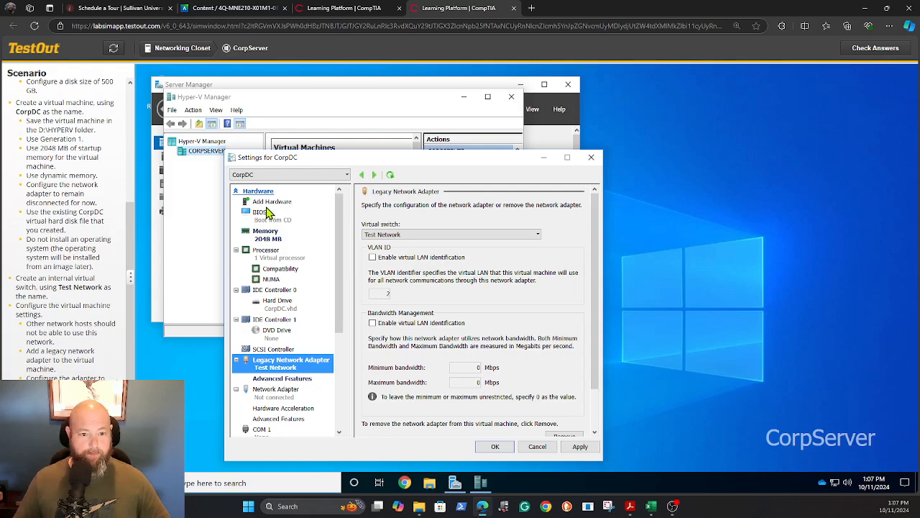
# - Put the Legacy Network adapter first in CorpDC's BIOS startup order, and save the virtual machine settings
pyautogui.click(262, 219)
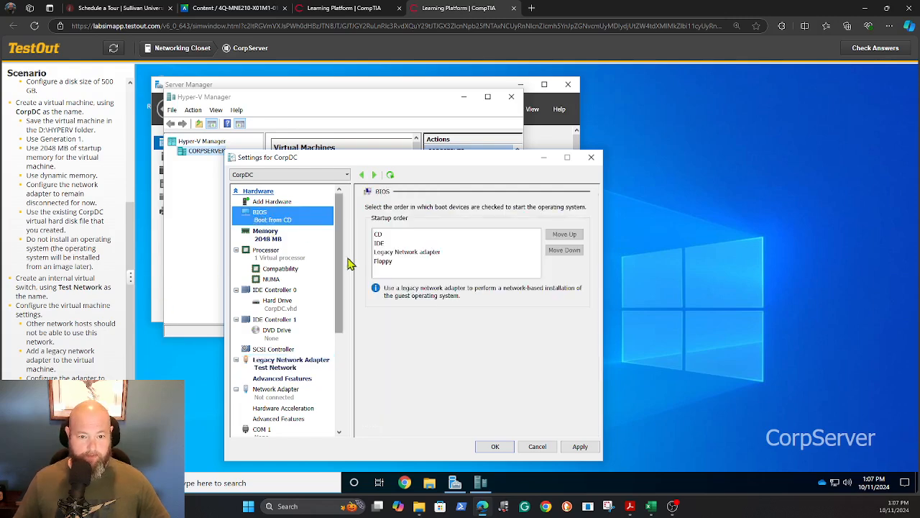
pyautogui.click(407, 253)
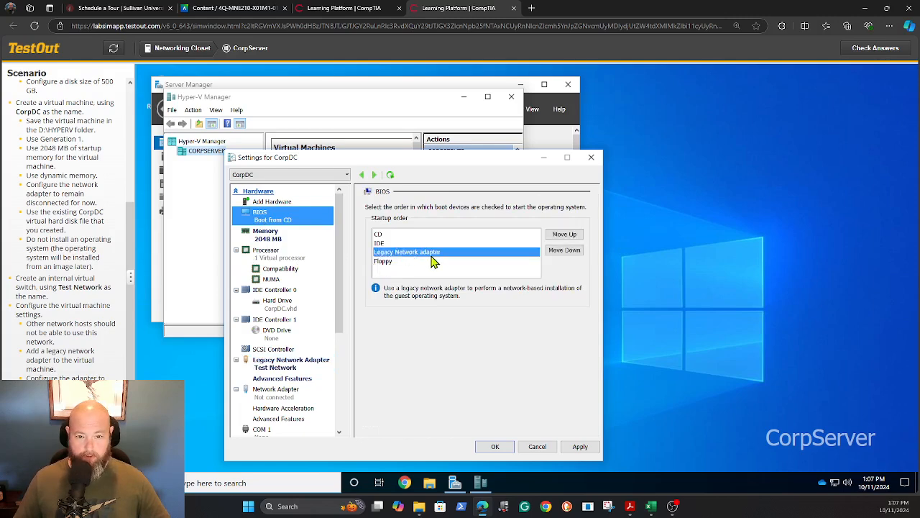
pyautogui.click(565, 235)
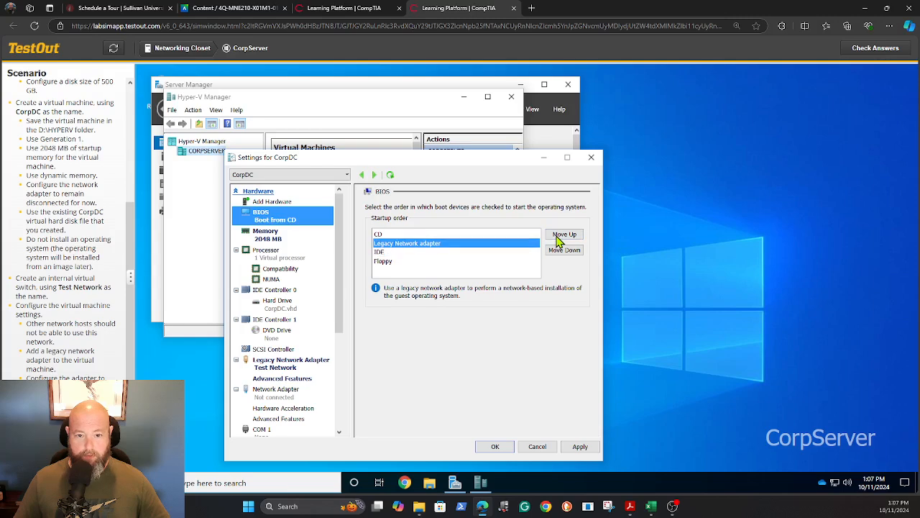
pyautogui.click(565, 235)
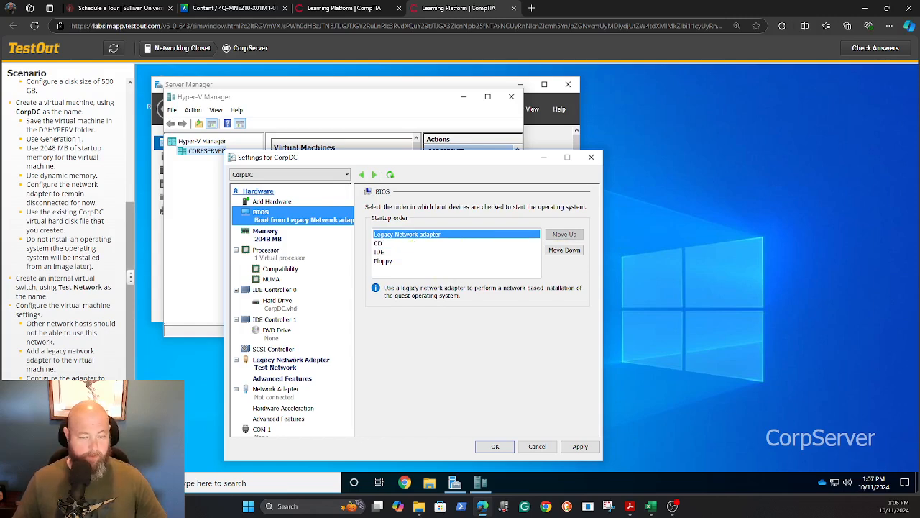
pyautogui.click(487, 447)
pyautogui.click(493, 447)
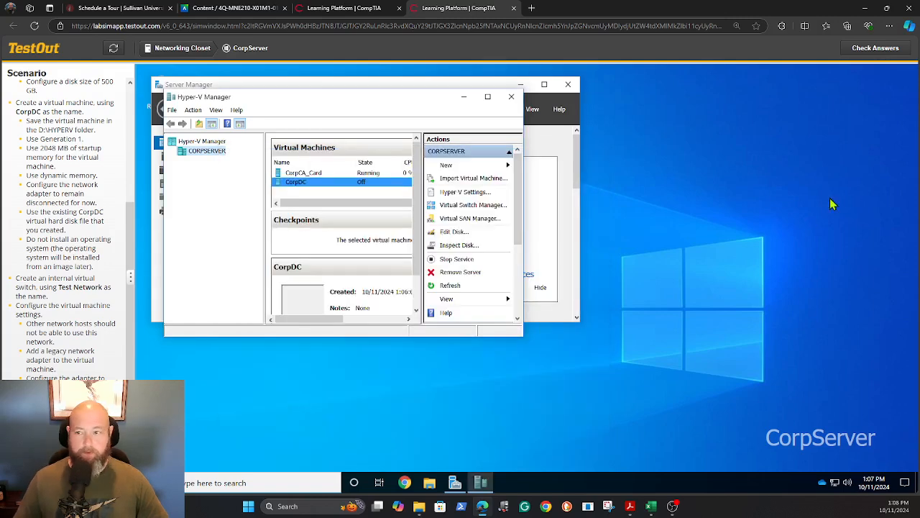
# - Check the lab answers for the switch and network settings, and return to the lab to keep working
pyautogui.click(872, 49)
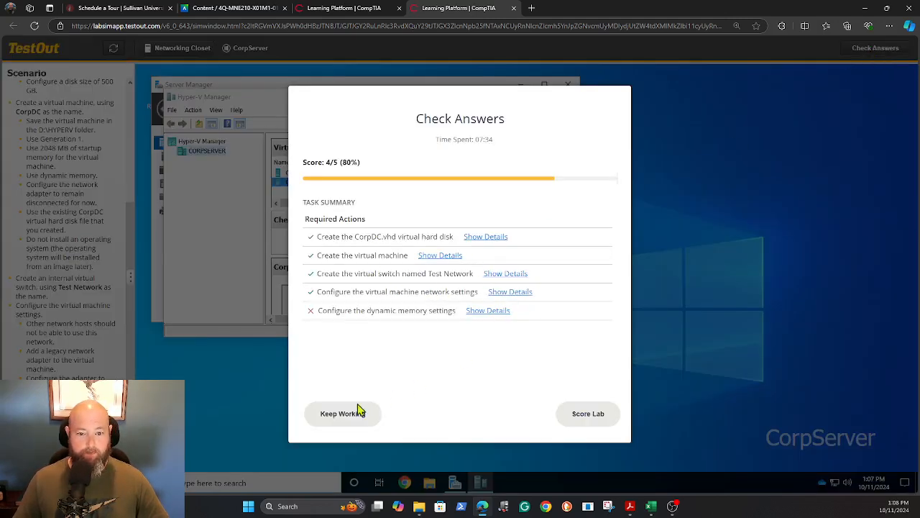
pyautogui.click(338, 415)
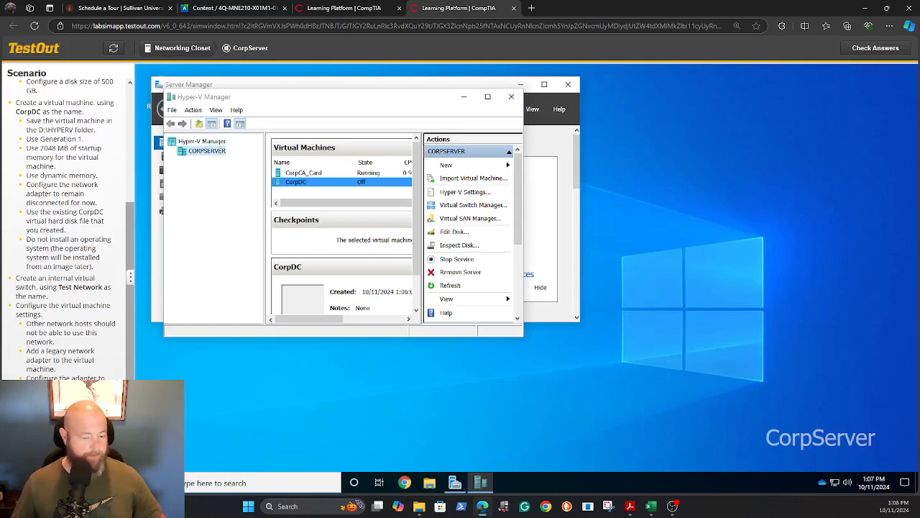
# - In CorpDC's memory settings, set the dynamic memory range to a minimum RAM of 512 MB and a maximum RAM of 4096 MB
pyautogui.rightClick(298, 186)
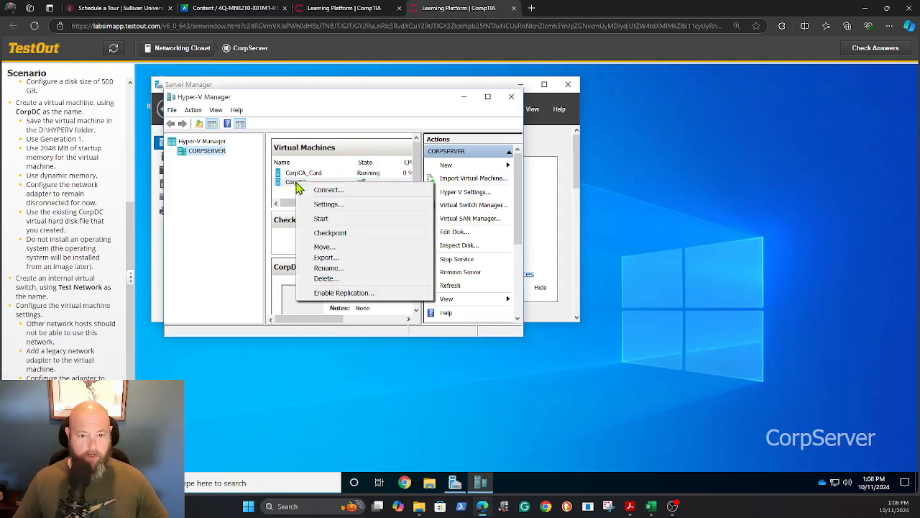
pyautogui.click(324, 206)
pyautogui.click(194, 163)
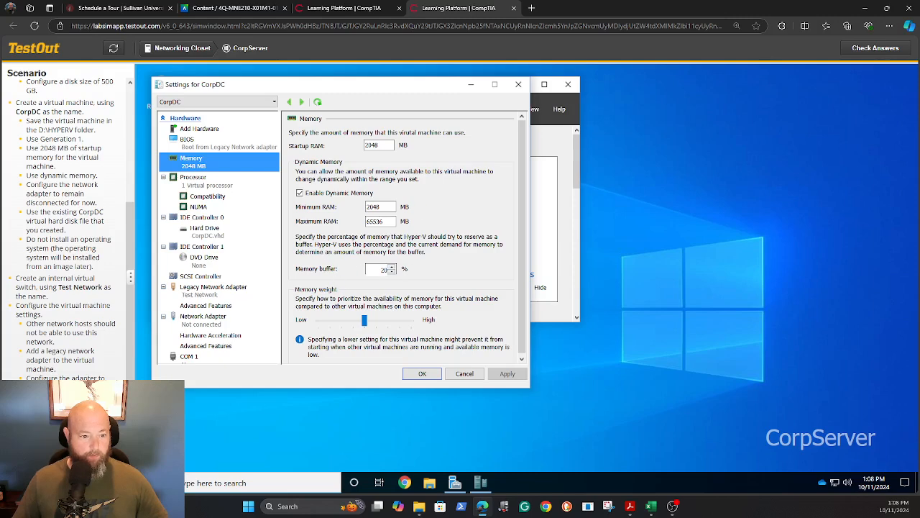
pyautogui.doubleClick(372, 207)
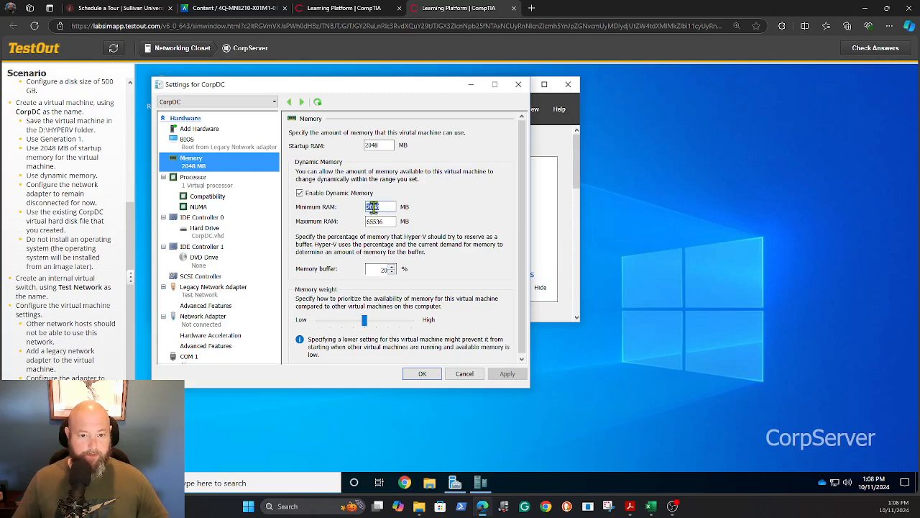
pyautogui.write('5')
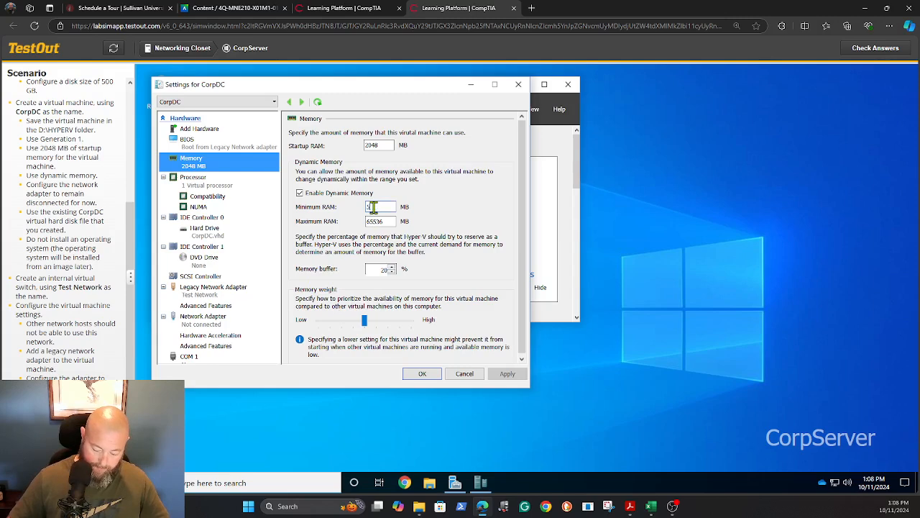
pyautogui.write('1')
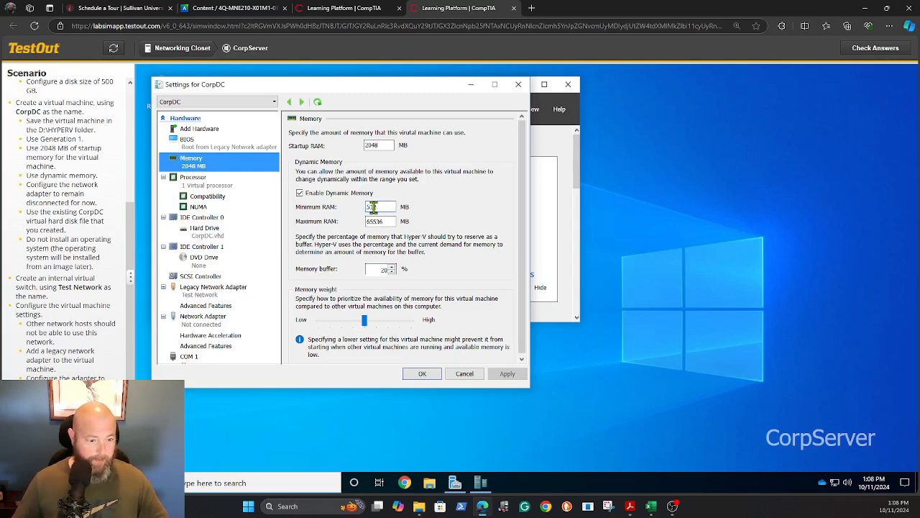
pyautogui.write('2')
pyautogui.doubleClick(383, 221)
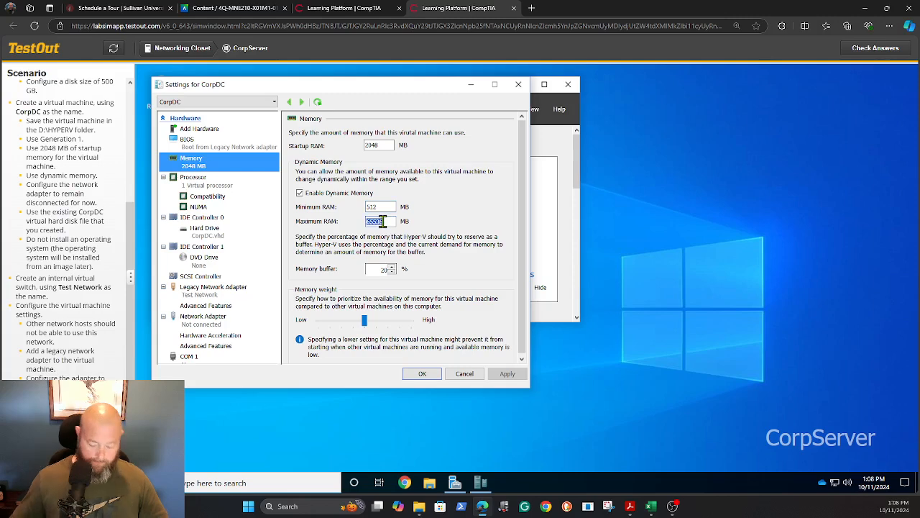
pyautogui.write('4096')
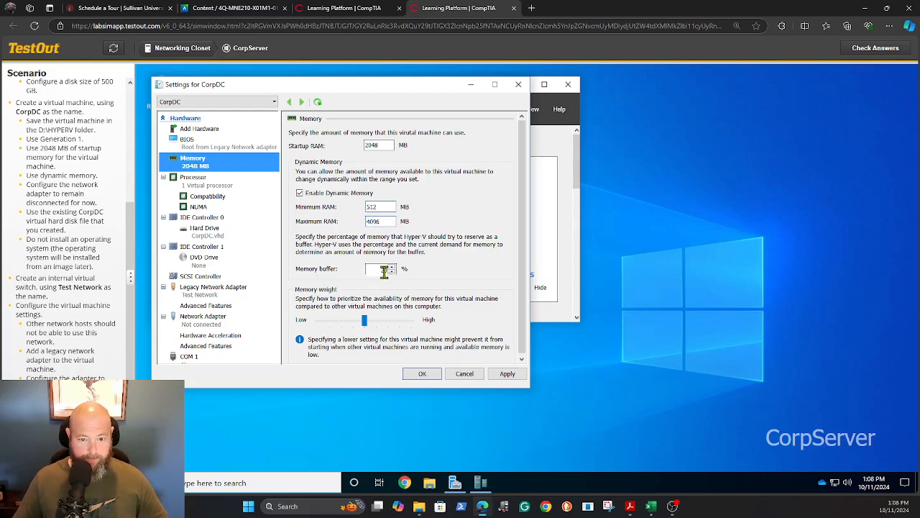
# - Save CorpDC's memory settings with a memory buffer of 30%, and check the lab answers
pyautogui.doubleClick(384, 271)
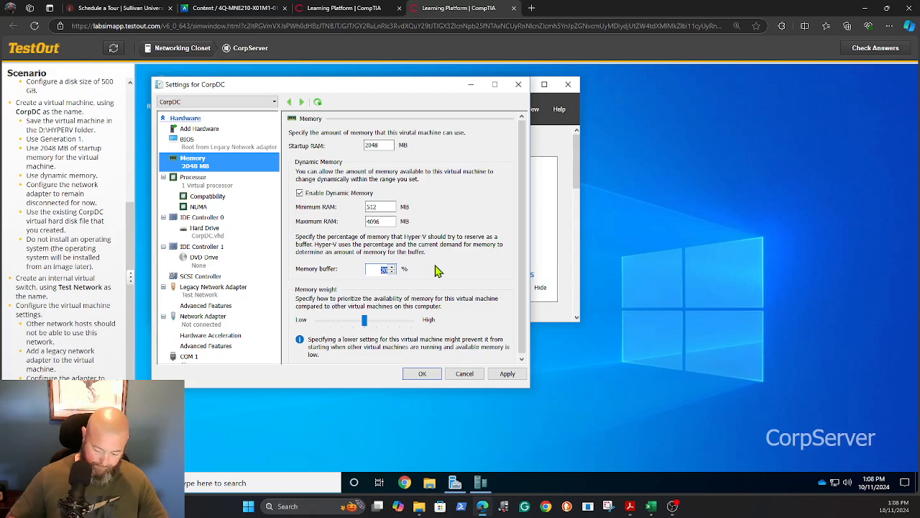
pyautogui.write('30')
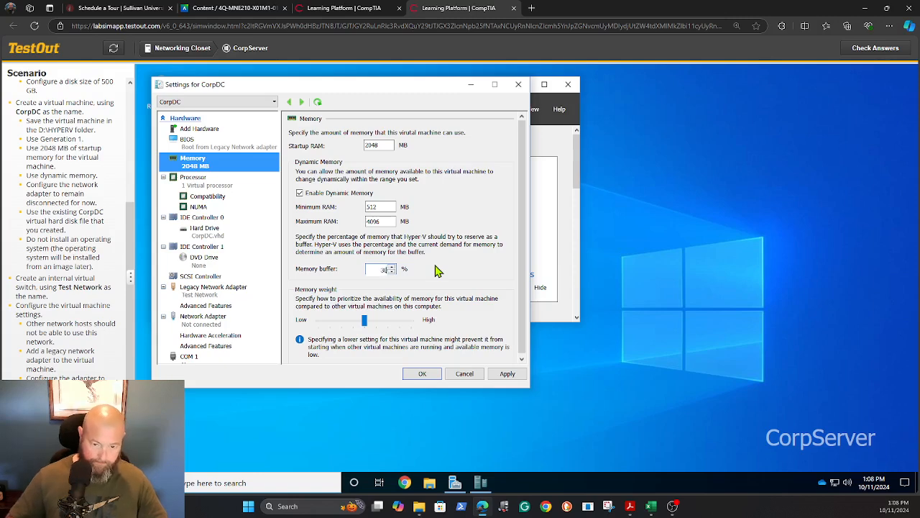
pyautogui.click(422, 374)
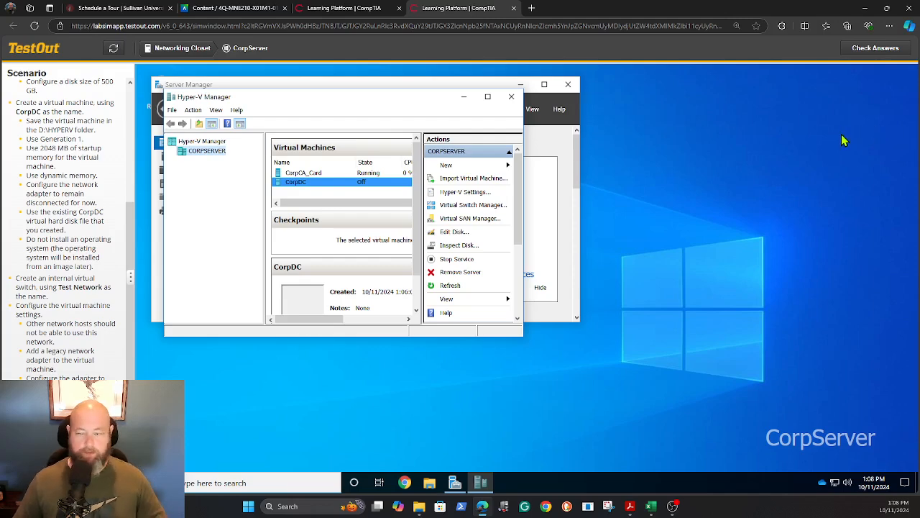
pyautogui.click(874, 49)
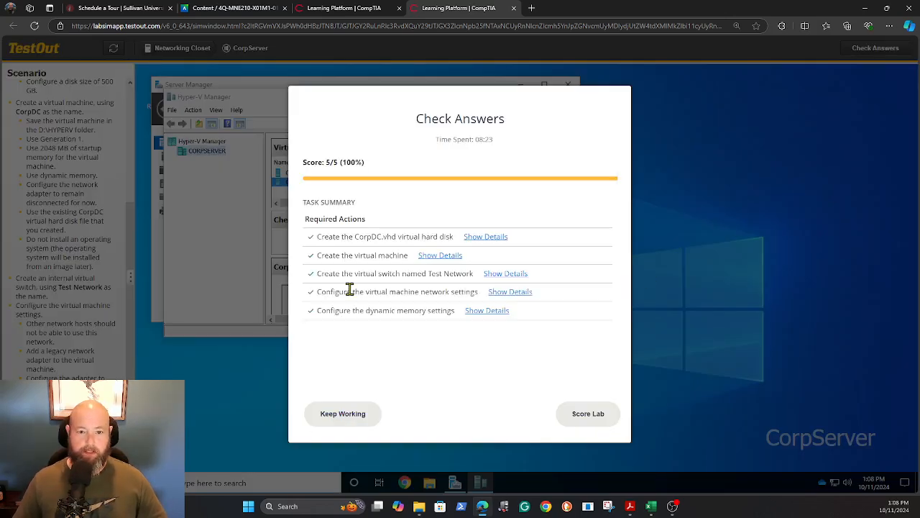